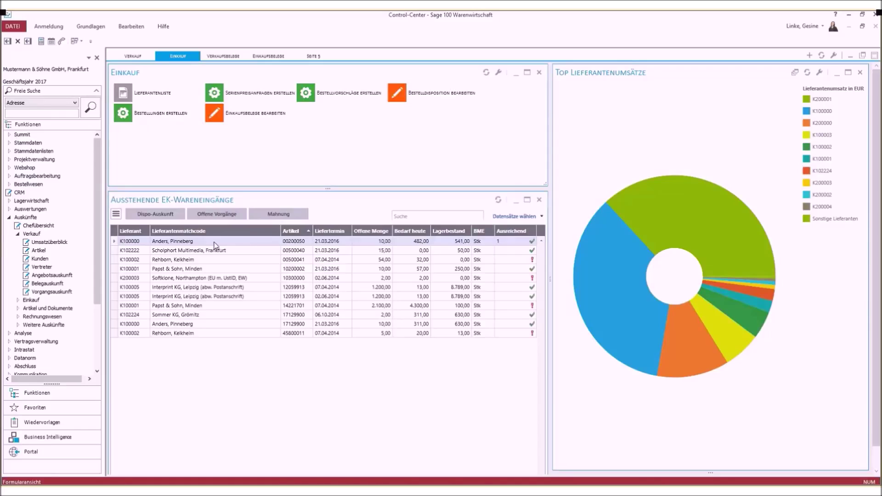
Open the sales Belegauskunft and select the Rahmenvertrag VK document number 5 to show its positions
{"action": "left_click", "coordinate": [55, 285]}
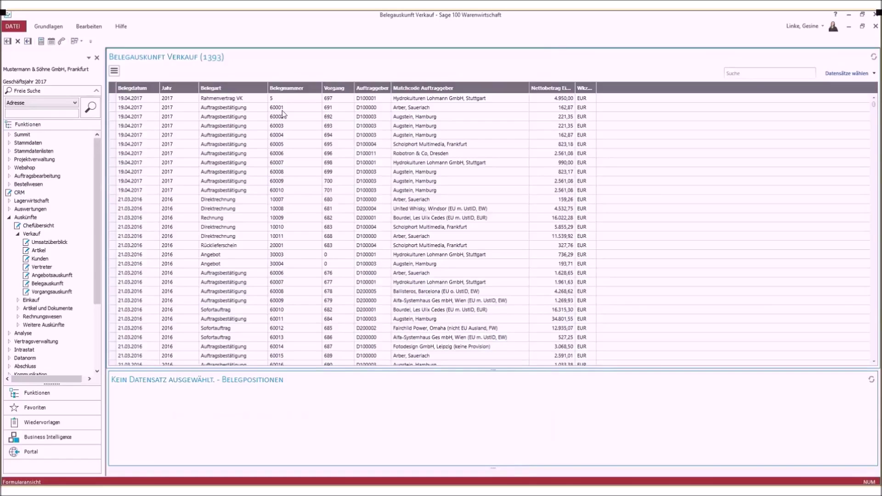
{"action": "left_click", "coordinate": [264, 100]}
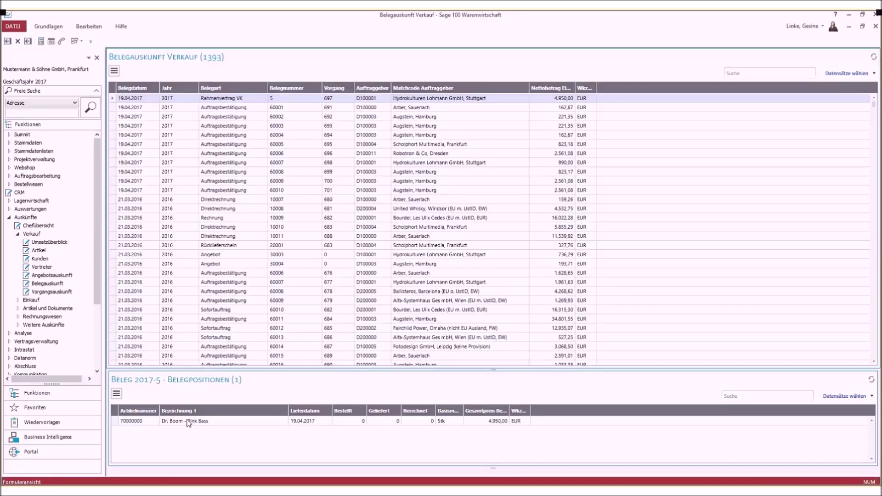
Add the buttons Bearbeiten, Beleg drucken, Löschen and Kunde aufrufen, in that order, to the document list
{"action": "left_click", "coordinate": [119, 73]}
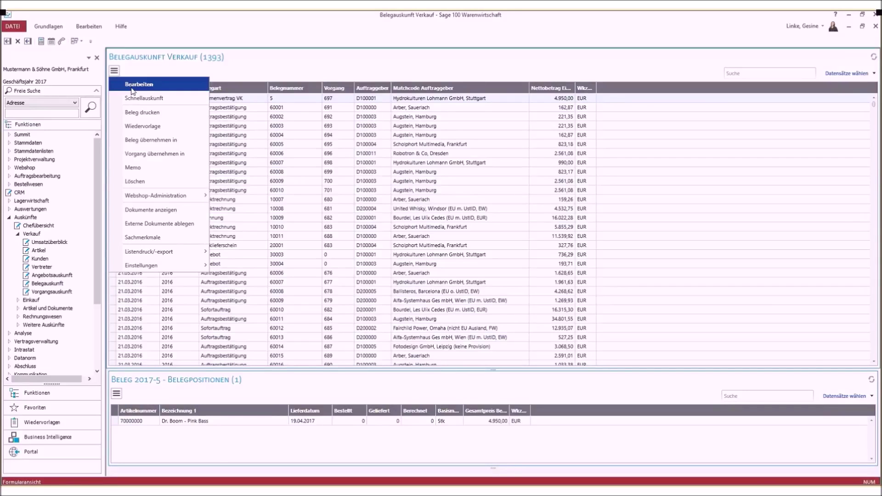
{"action": "mouse_move", "coordinate": [161, 269]}
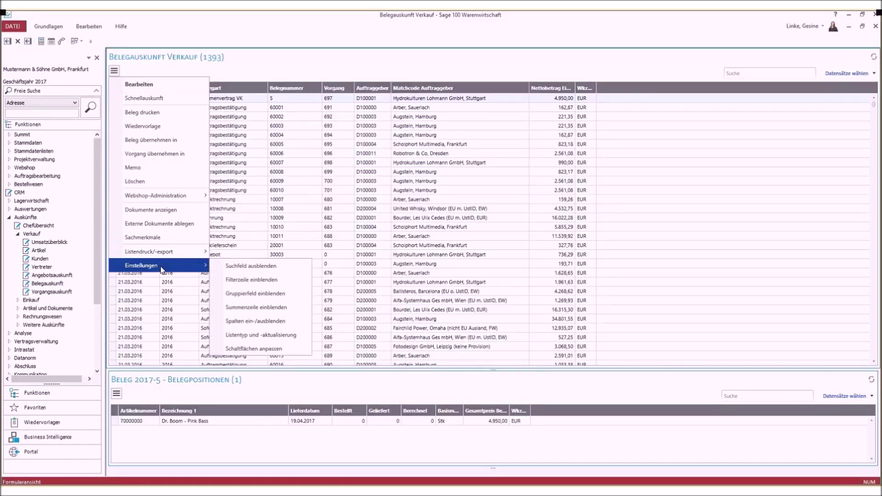
{"action": "left_click", "coordinate": [255, 349]}
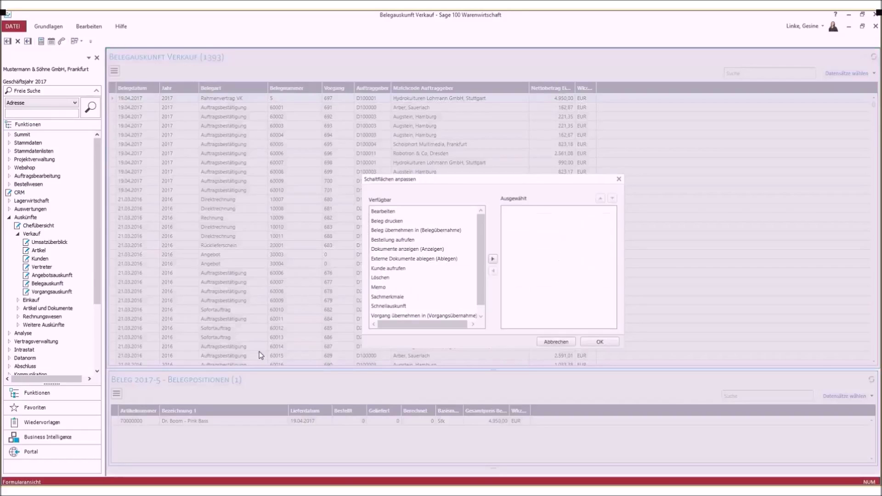
{"action": "double_click", "coordinate": [391, 213]}
{"action": "double_click", "coordinate": [391, 212]}
{"action": "left_click", "coordinate": [381, 260]}
{"action": "double_click", "coordinate": [380, 260]}
{"action": "left_click", "coordinate": [388, 250]}
{"action": "double_click", "coordinate": [388, 250]}
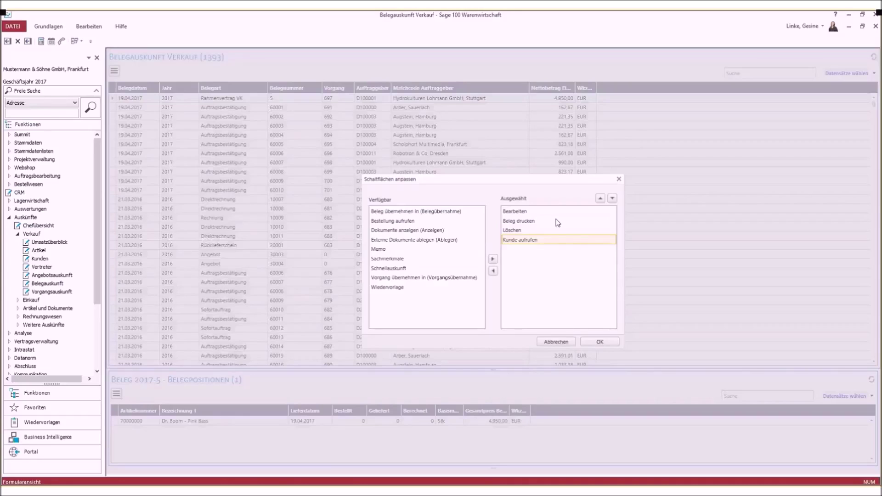
{"action": "left_click", "coordinate": [602, 198]}
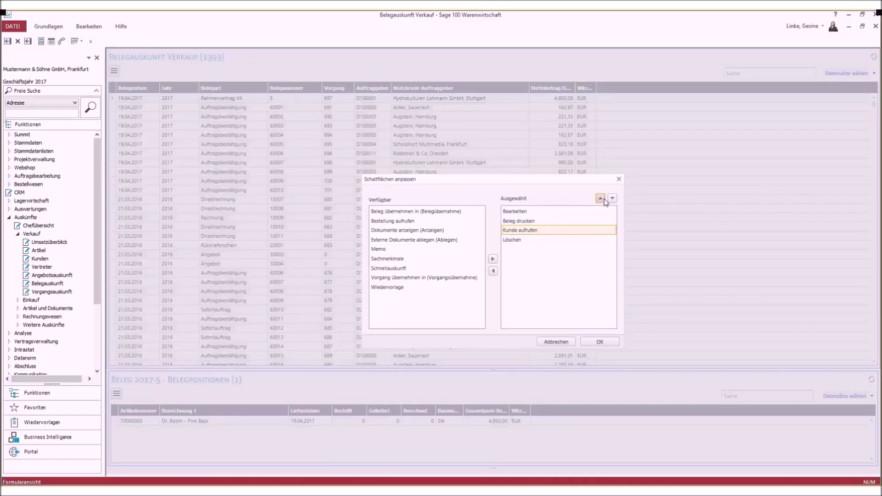
{"action": "left_click", "coordinate": [613, 198]}
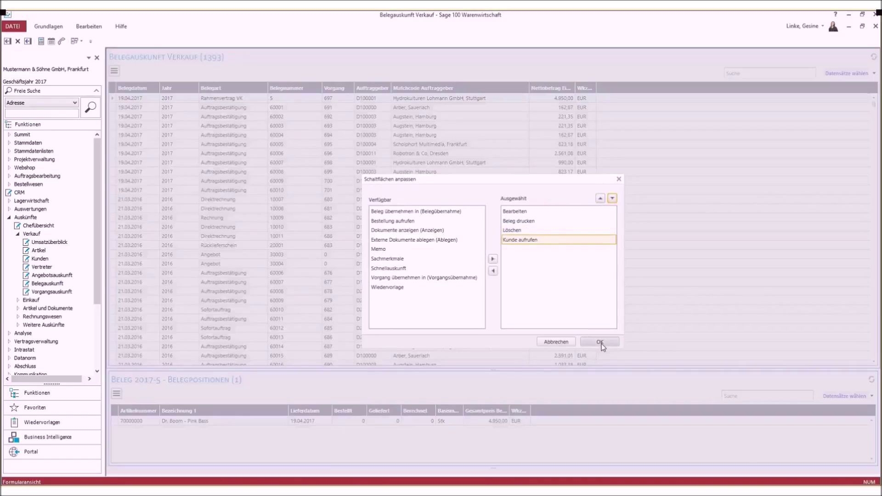
{"action": "left_click", "coordinate": [600, 341]}
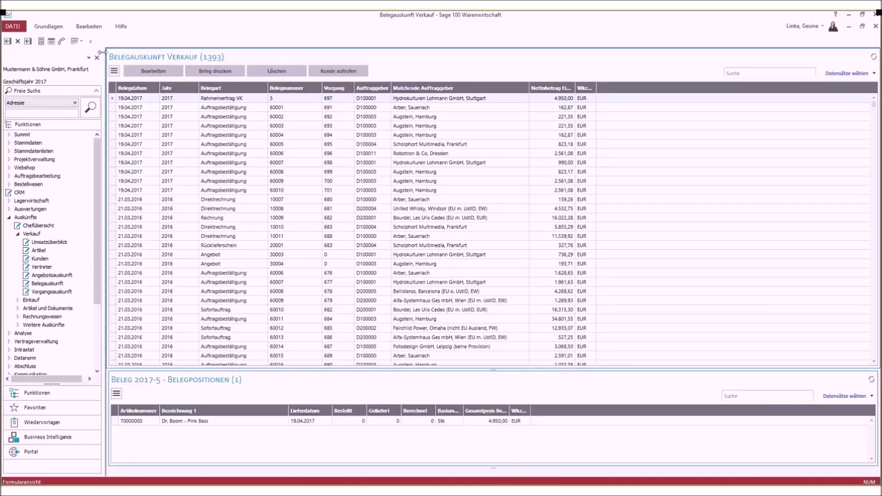
Confirm the document list's settings with list type Auskunft (Wählen, suchen, filtern, gruppieren, analysieren) and a maximum of 2000 records
{"action": "left_click", "coordinate": [114, 70]}
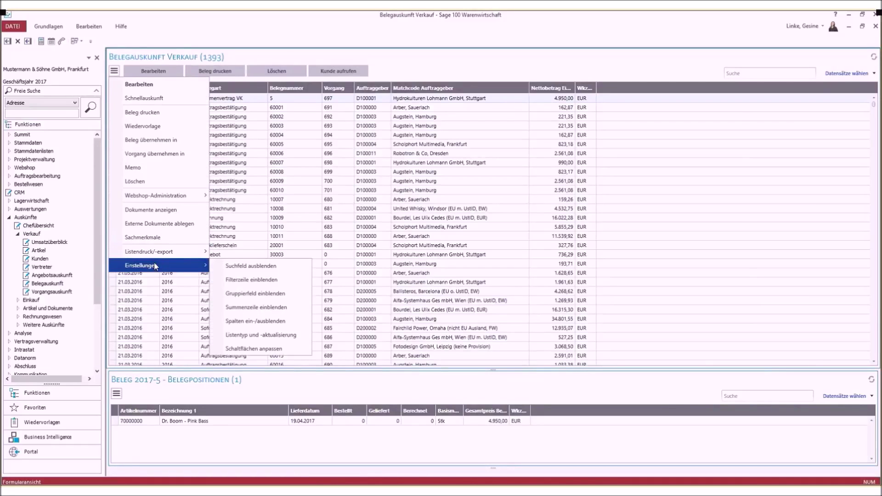
{"action": "left_click", "coordinate": [250, 336]}
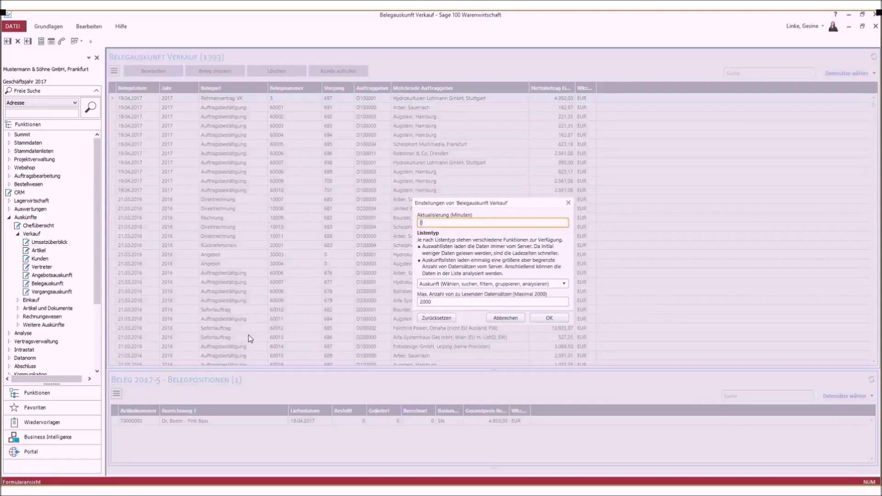
{"action": "left_click", "coordinate": [516, 285]}
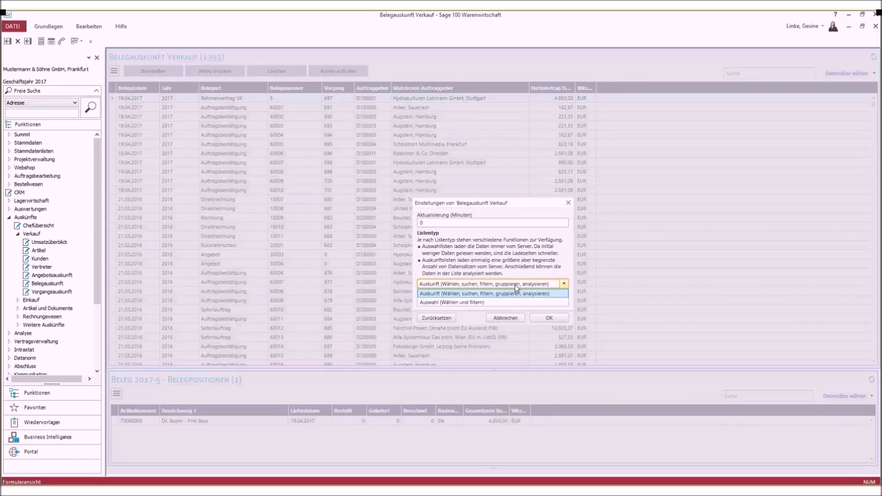
{"action": "left_click", "coordinate": [520, 294]}
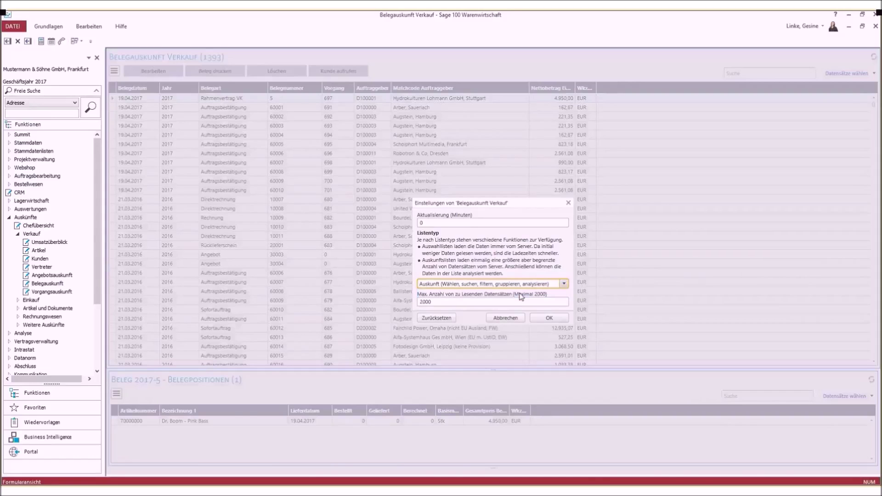
{"action": "left_click", "coordinate": [495, 302]}
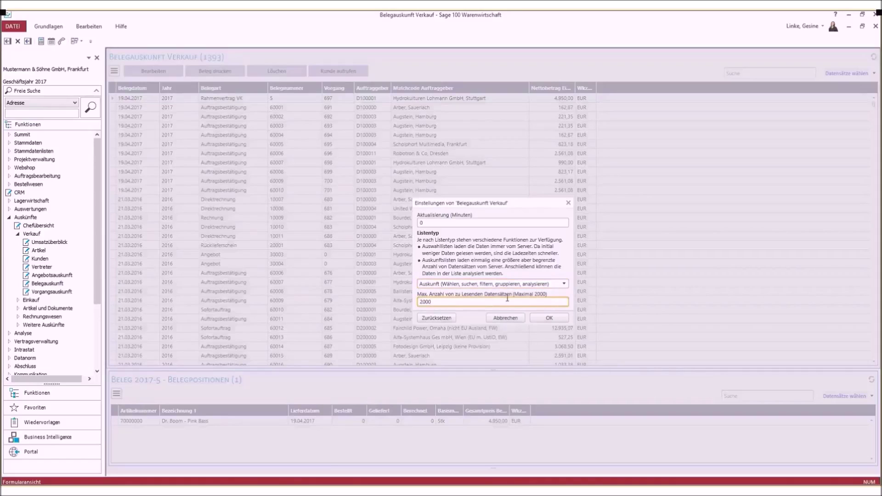
{"action": "left_click", "coordinate": [549, 319]}
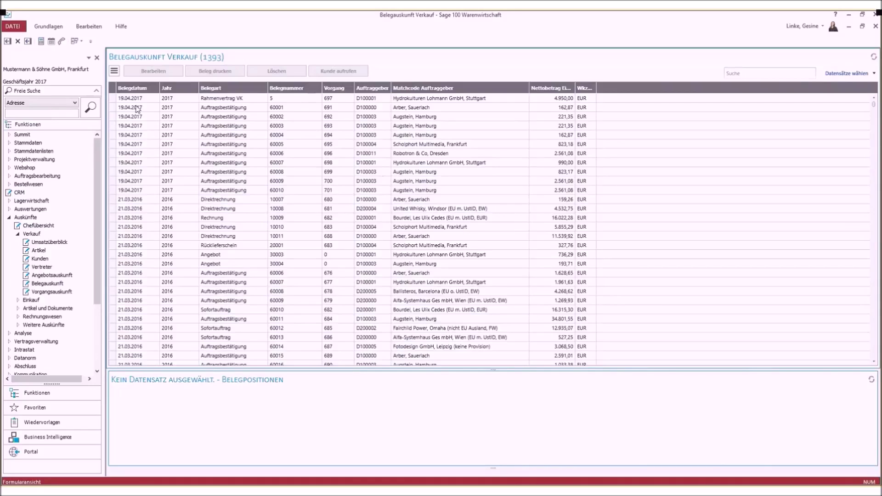
Add the Bearbeiter column between Belegnummer and Vorgang, and sort the document list by it in ascending order
{"action": "left_click", "coordinate": [115, 73]}
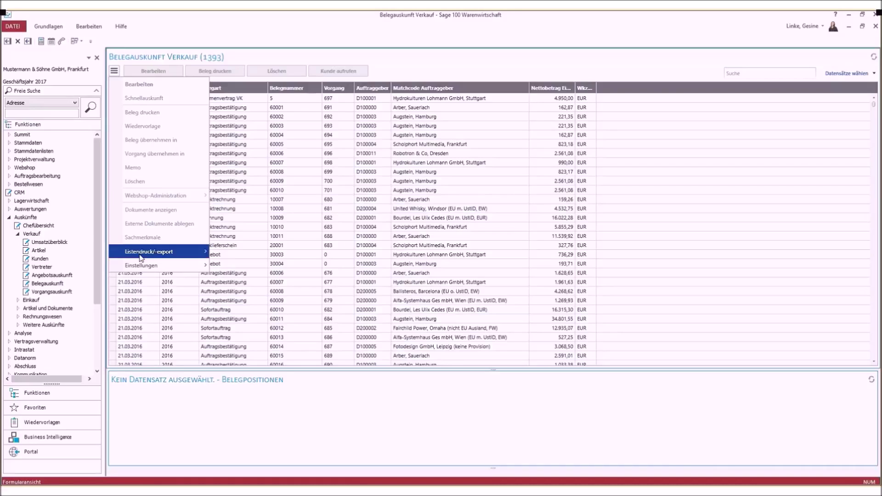
{"action": "mouse_move", "coordinate": [144, 267]}
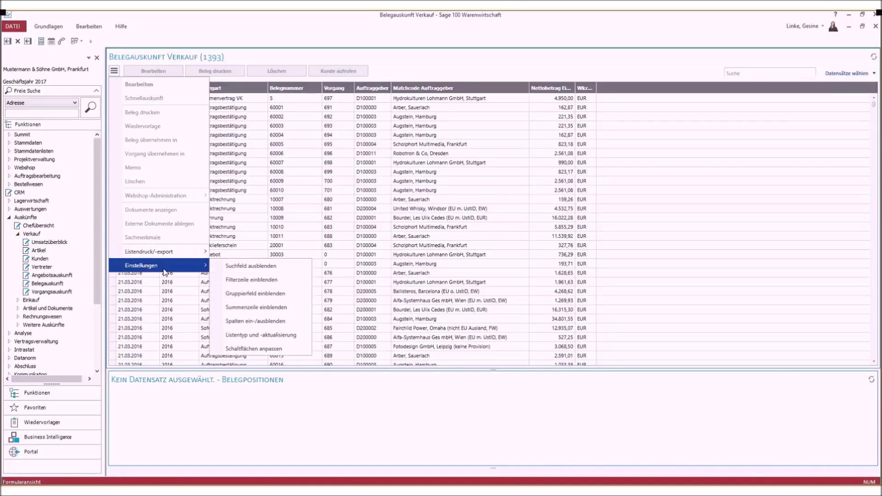
{"action": "left_click", "coordinate": [259, 326]}
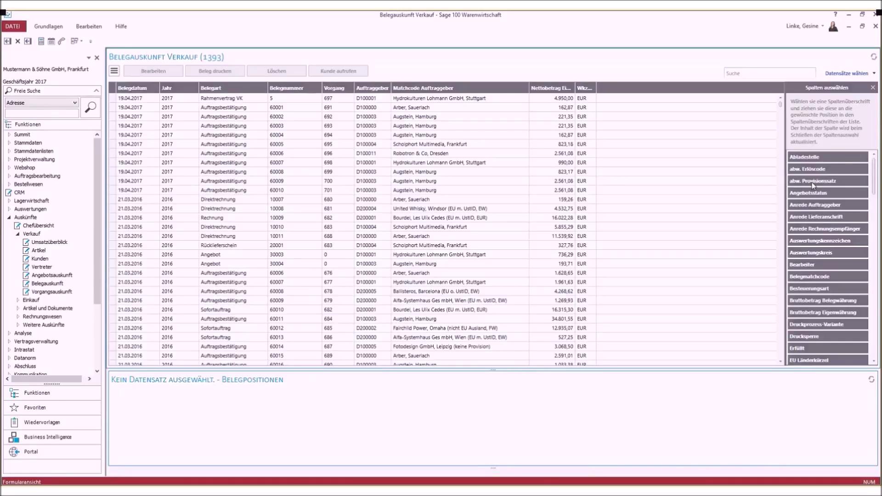
{"action": "left_click_drag", "start_coordinate": [809, 264], "coordinate": [611, 95]}
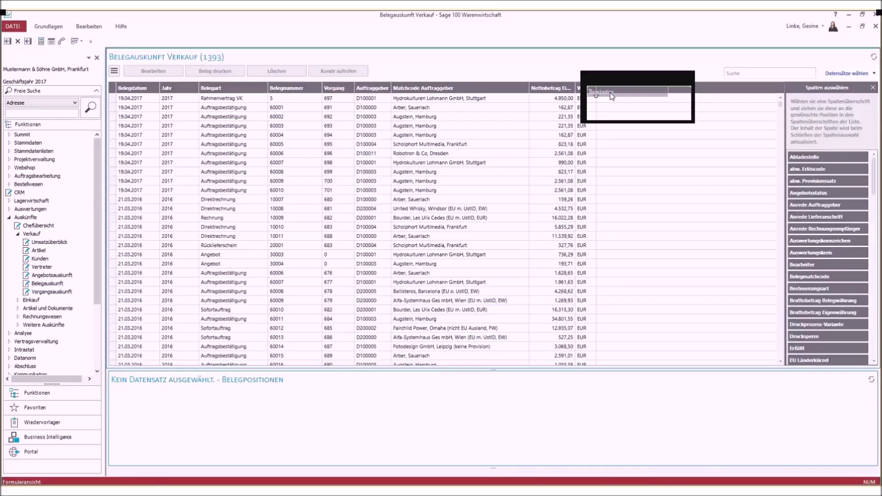
{"action": "left_click_drag", "start_coordinate": [611, 95], "coordinate": [328, 93]}
{"action": "left_click", "coordinate": [328, 94]}
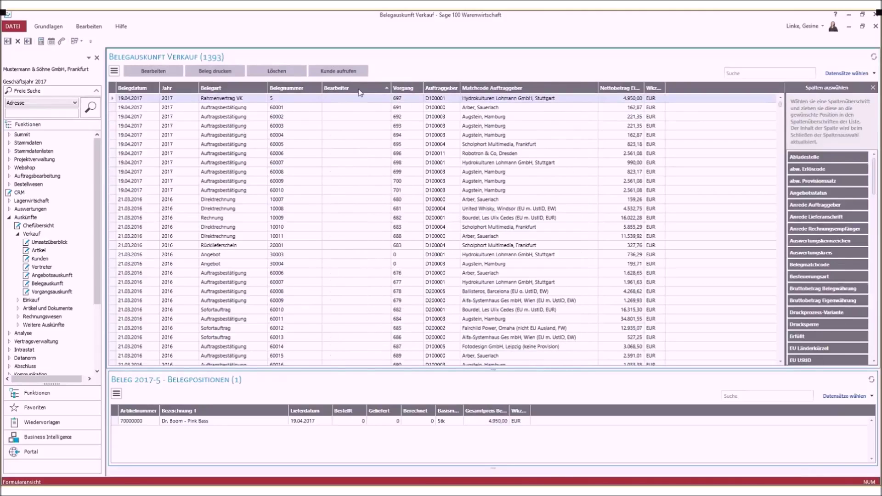
Add the columns Gedruckt, Projektnummer and Liefertermin at the end of the document list and close the column selection
{"action": "scroll", "coordinate": [822, 339], "scroll_direction": "down", "scroll_amount": 2}
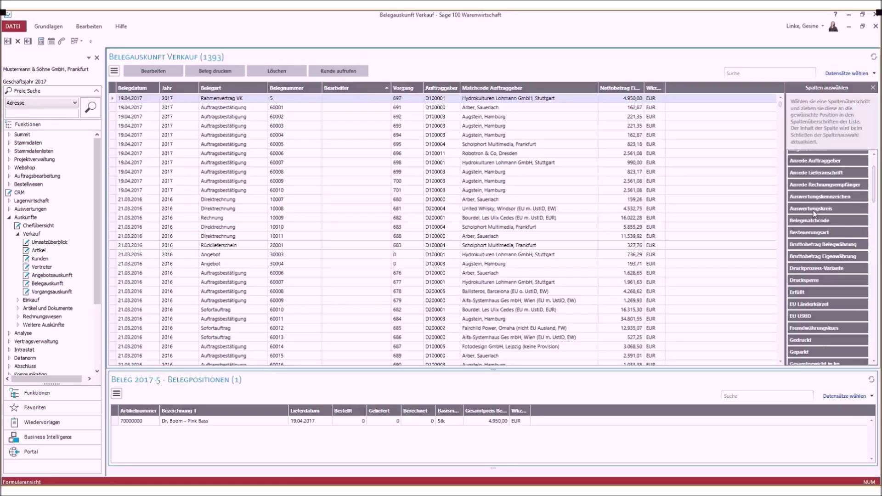
{"action": "scroll", "coordinate": [812, 253], "scroll_direction": "down", "scroll_amount": 3}
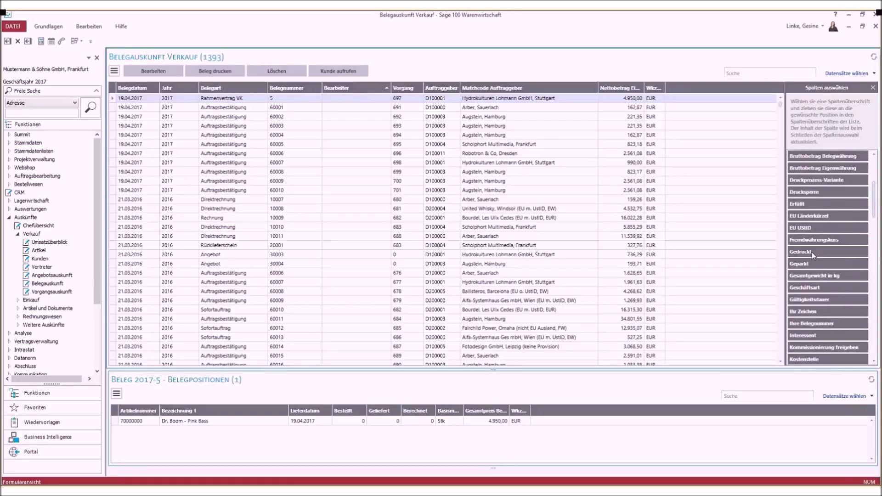
{"action": "scroll", "coordinate": [812, 256], "scroll_direction": "down", "scroll_amount": 1}
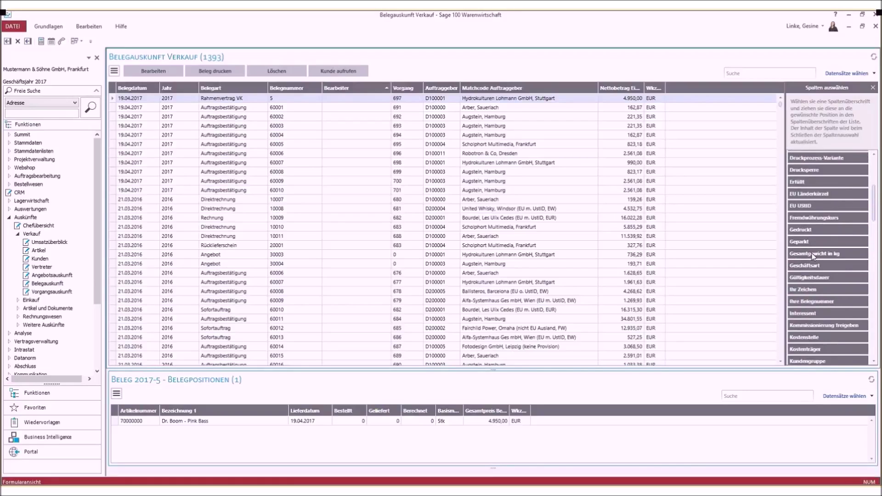
{"action": "scroll", "coordinate": [812, 252], "scroll_direction": "down", "scroll_amount": 1}
{"action": "left_click_drag", "start_coordinate": [812, 234], "coordinate": [679, 88]}
{"action": "scroll", "coordinate": [832, 305], "scroll_direction": "down", "scroll_amount": 1}
{"action": "scroll", "coordinate": [823, 312], "scroll_direction": "down", "scroll_amount": 2}
{"action": "left_click_drag", "start_coordinate": [809, 324], "coordinate": [692, 89]}
{"action": "scroll", "coordinate": [861, 275], "scroll_direction": "down", "scroll_amount": 6}
{"action": "left_click_drag", "start_coordinate": [744, 228], "coordinate": [729, 92]}
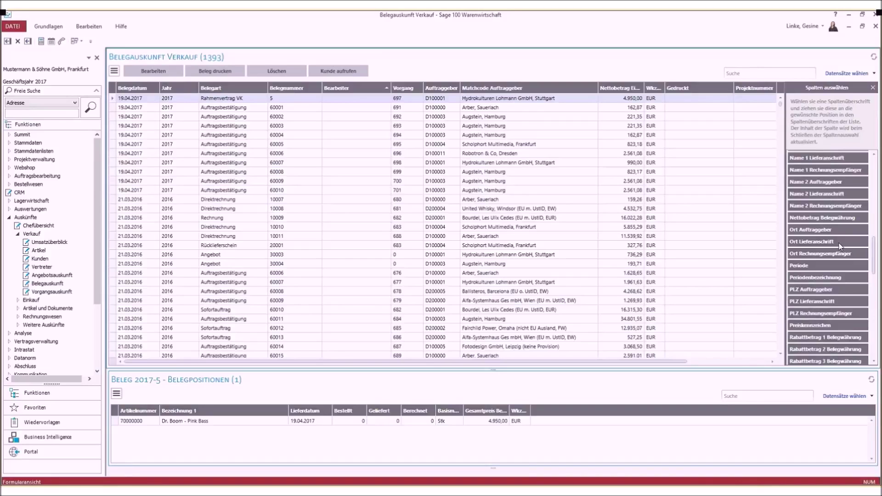
{"action": "left_click", "coordinate": [874, 90]}
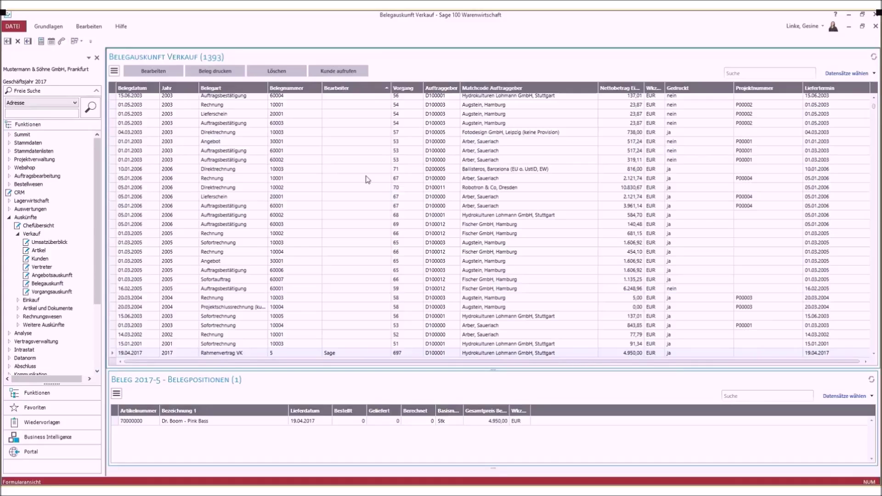
Move the Bearbeiter column between Projektnummer and Liefertermin, and make the Gedruckt column narrower
{"action": "scroll", "coordinate": [388, 159], "scroll_direction": "up", "scroll_amount": 2}
{"action": "scroll", "coordinate": [376, 199], "scroll_direction": "down", "scroll_amount": 6}
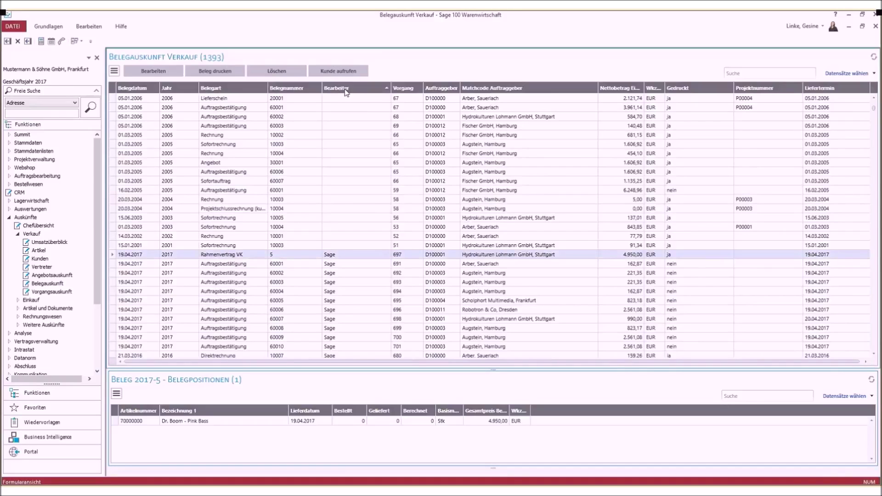
{"action": "left_click_drag", "start_coordinate": [346, 91], "coordinate": [804, 89]}
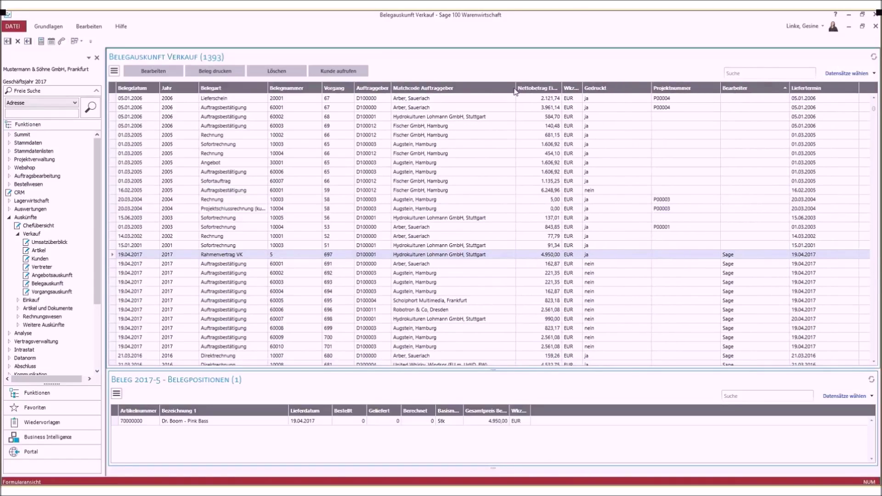
{"action": "left_click_drag", "start_coordinate": [628, 87], "coordinate": [628, 87]}
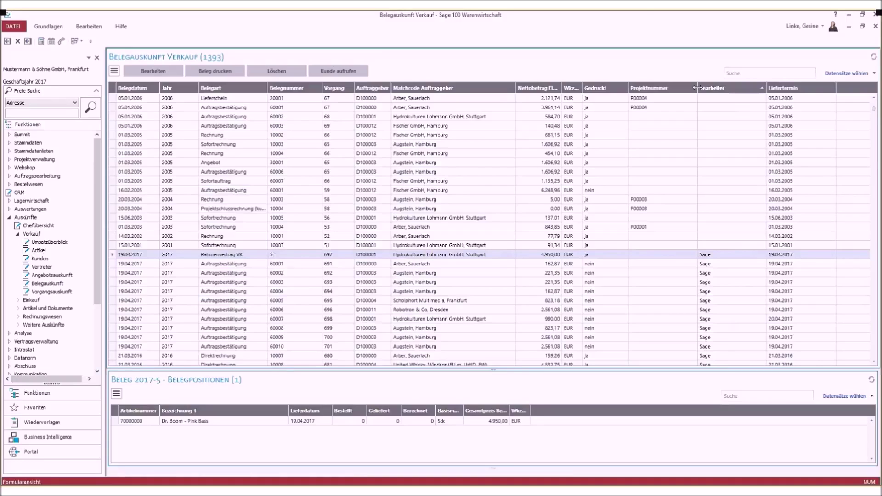
{"action": "mouse_move", "coordinate": [254, 13]}
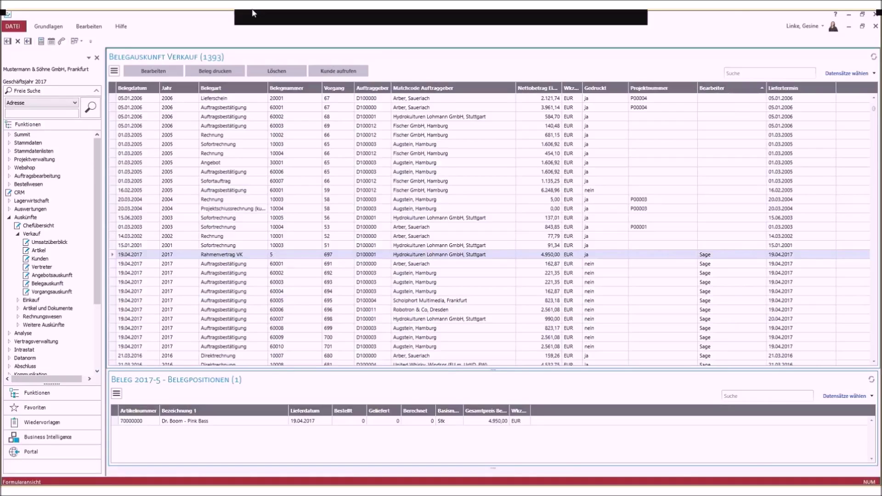
Show the summary row in the document list and add Anzahl and Durchschnitt for the Nettobetrag column
{"action": "left_click", "coordinate": [114, 72]}
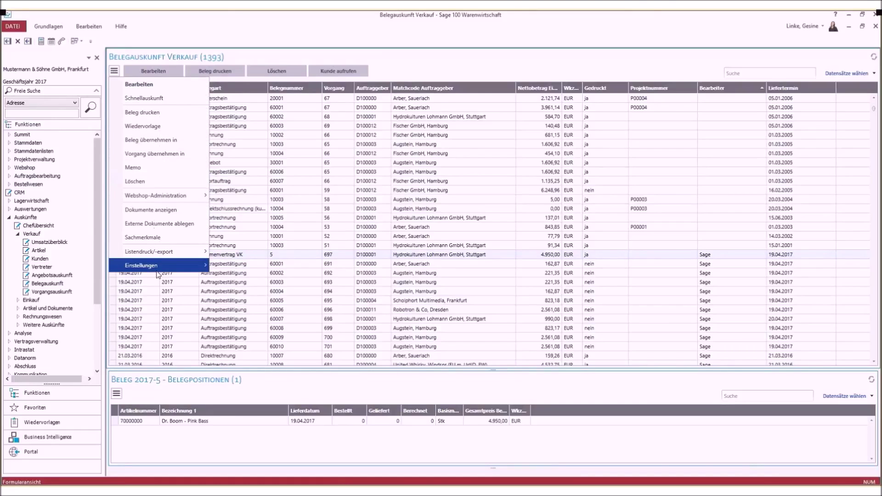
{"action": "mouse_move", "coordinate": [158, 274]}
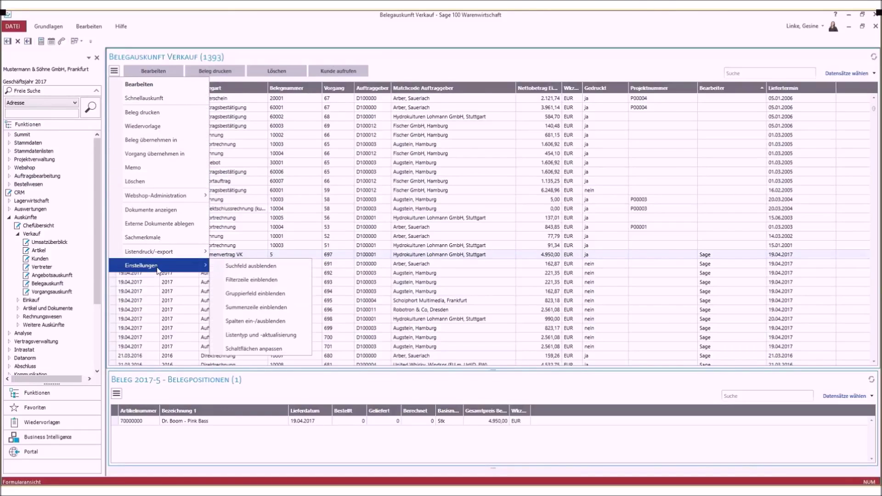
{"action": "left_click", "coordinate": [246, 308]}
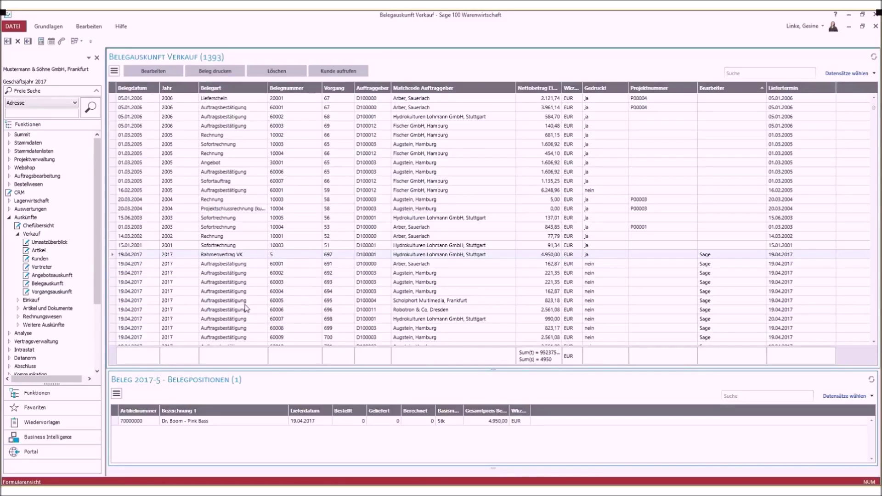
{"action": "right_click", "coordinate": [555, 357]}
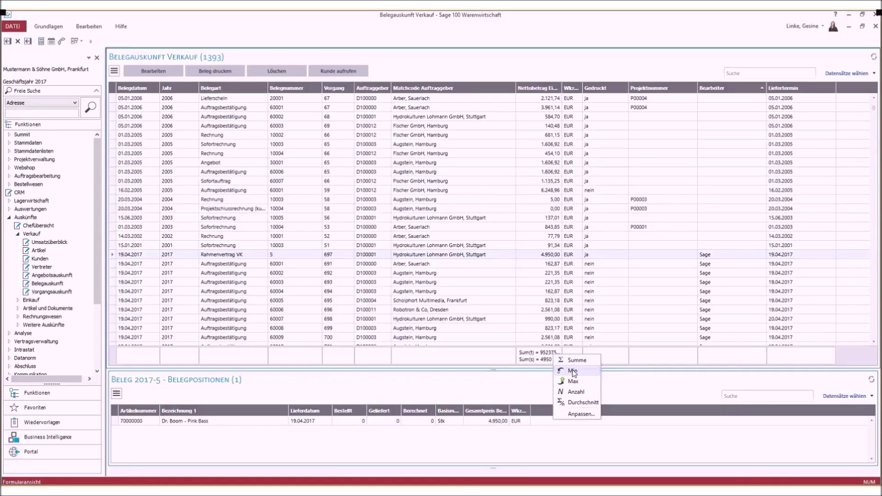
{"action": "left_click", "coordinate": [575, 393]}
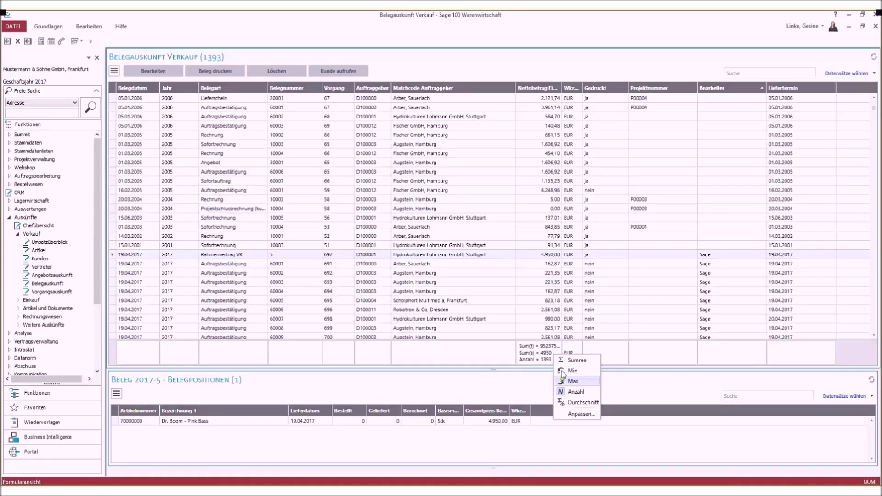
{"action": "left_click", "coordinate": [579, 403]}
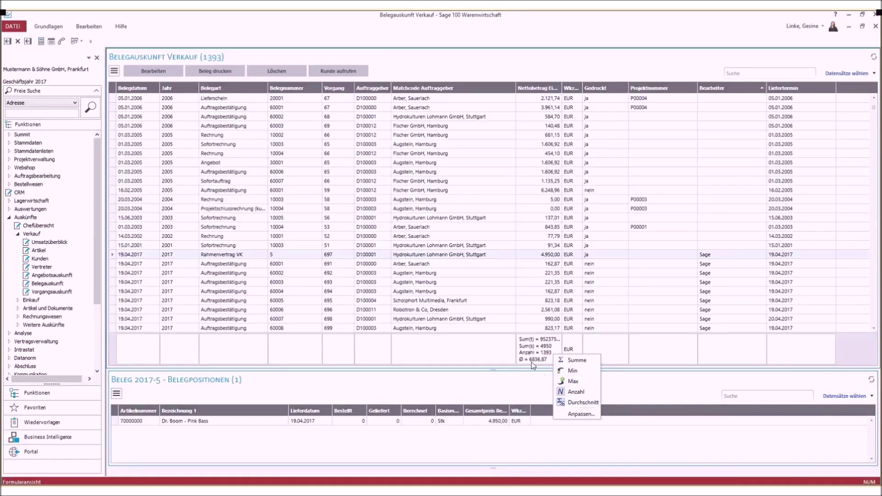
Show the grouping area above the document list, sort by Jahr in ascending order and group the documents by Jahr
{"action": "left_click", "coordinate": [536, 361]}
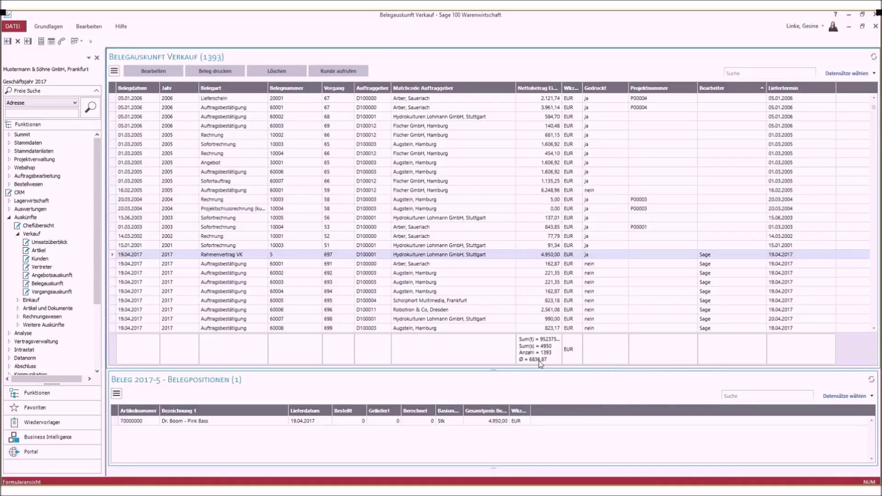
{"action": "left_click", "coordinate": [115, 72]}
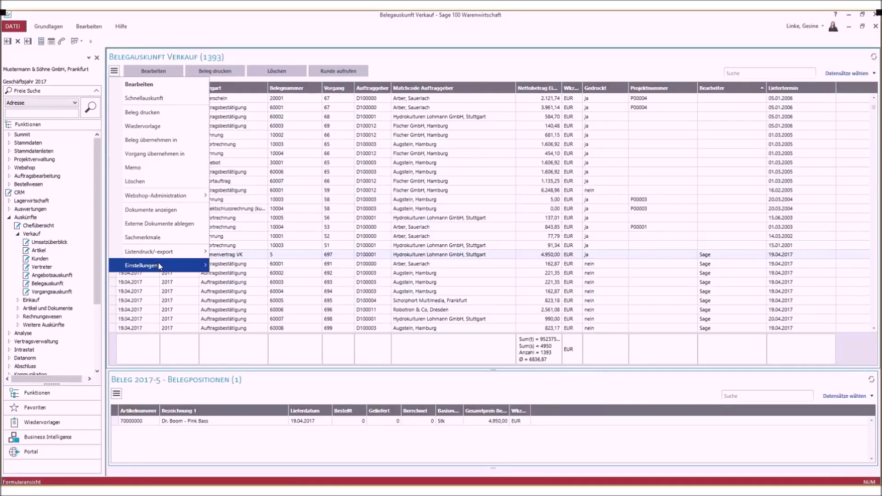
{"action": "mouse_move", "coordinate": [176, 265]}
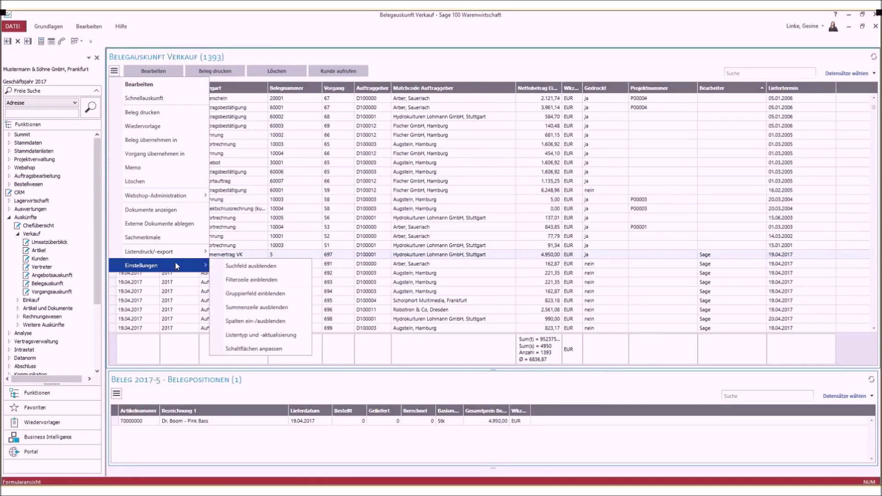
{"action": "left_click", "coordinate": [252, 294]}
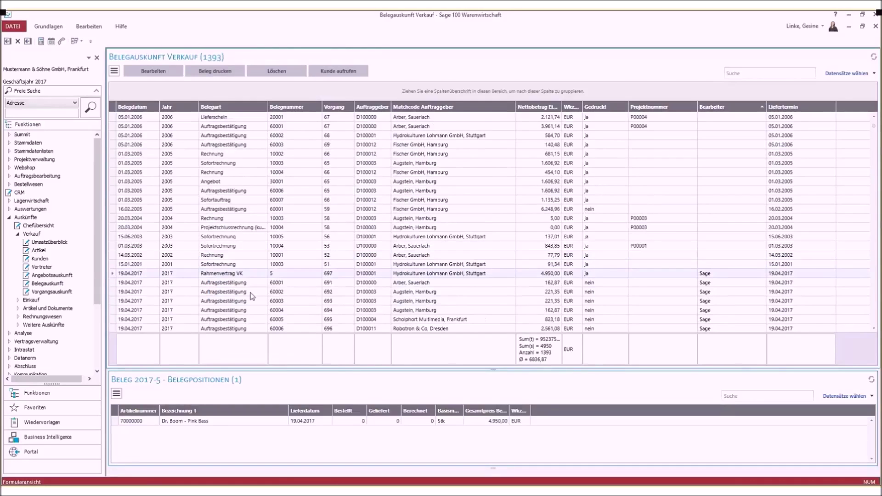
{"action": "left_click", "coordinate": [180, 107]}
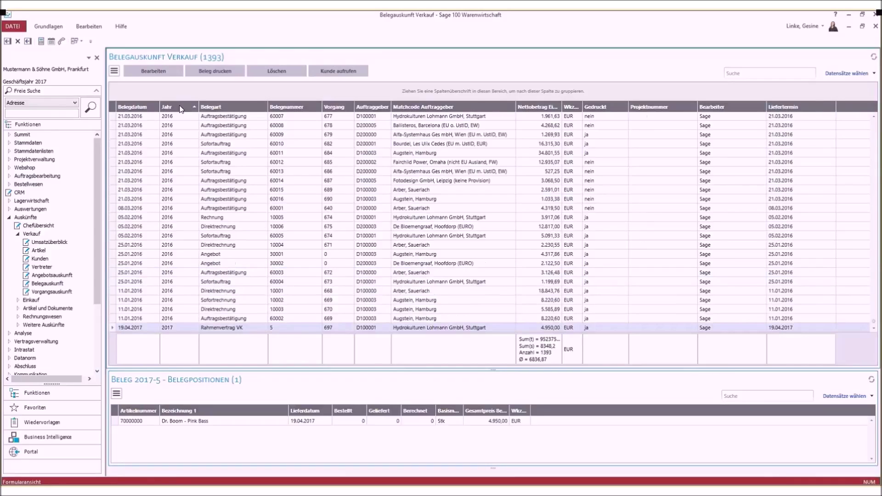
{"action": "left_click_drag", "start_coordinate": [178, 108], "coordinate": [137, 93]}
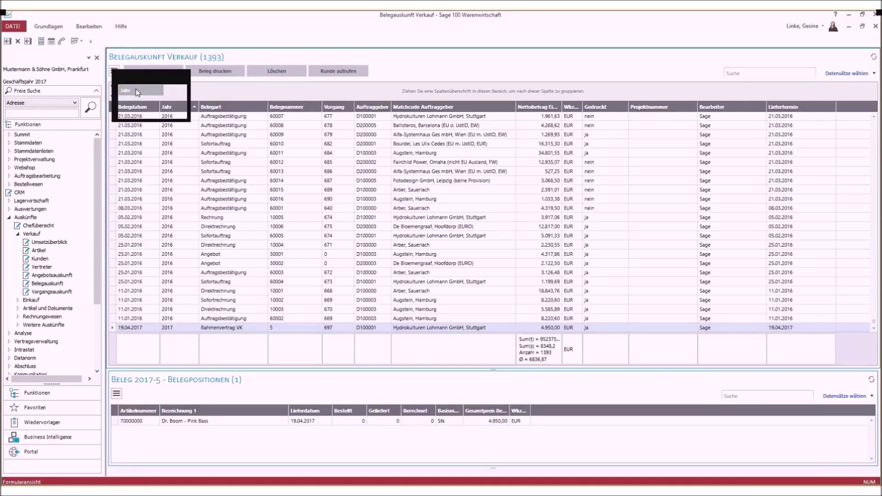
{"action": "left_click_drag", "start_coordinate": [138, 92], "coordinate": [138, 93]}
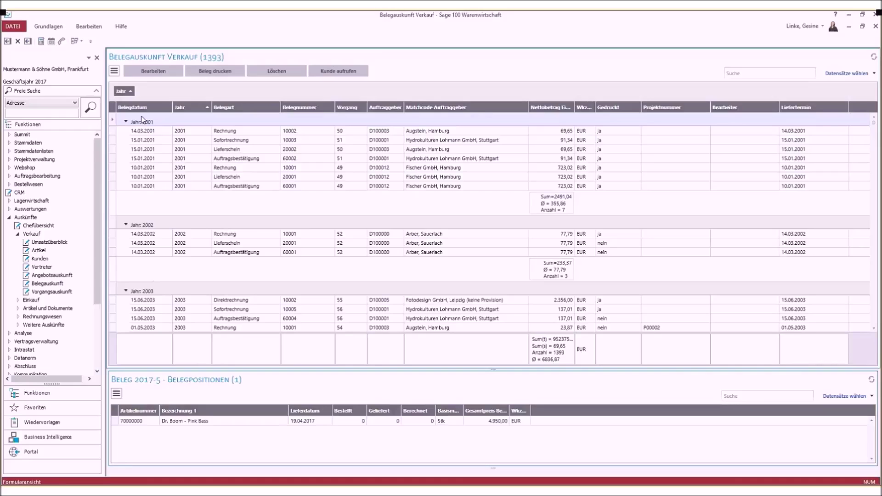
Sort the Jahr groups in descending order and look through the 2017 and 2016 groups
{"action": "left_click", "coordinate": [132, 92]}
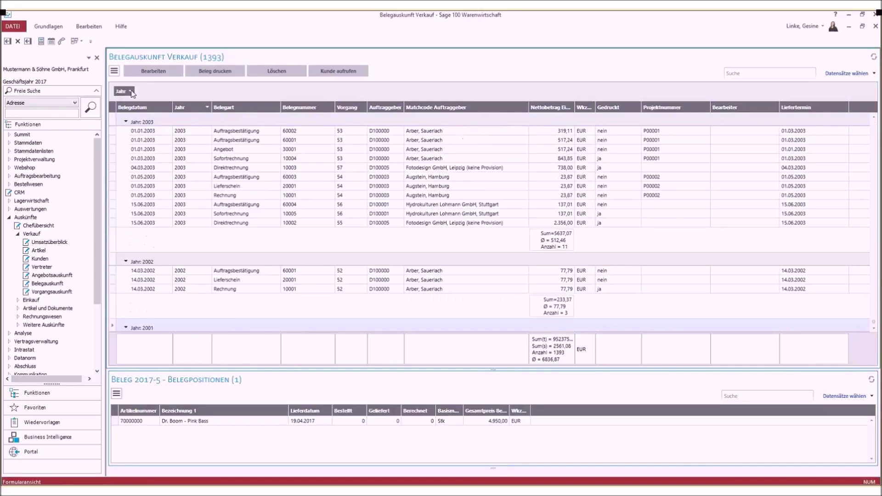
{"action": "scroll", "coordinate": [400, 166], "scroll_direction": "up", "scroll_amount": 4}
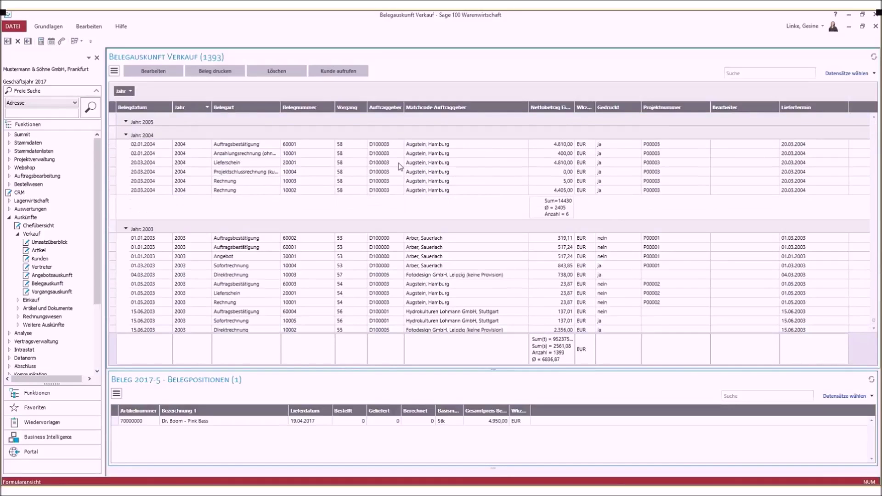
{"action": "left_click_drag", "start_coordinate": [876, 324], "coordinate": [866, 115]}
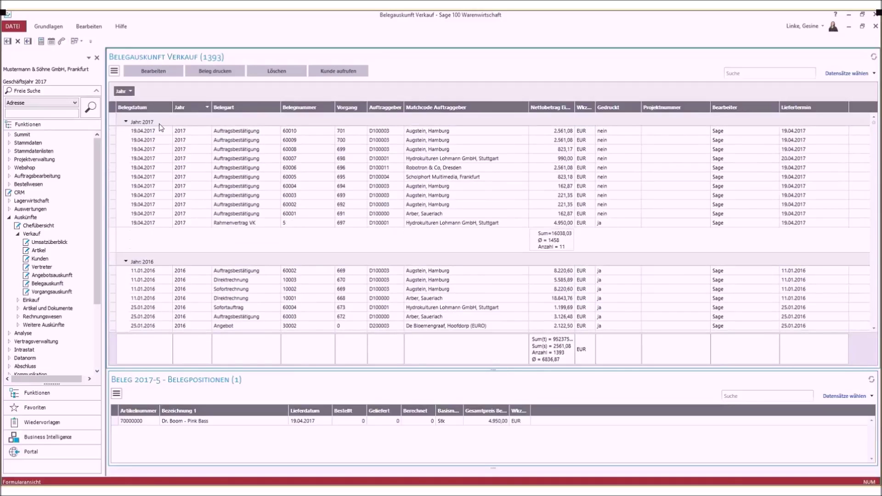
{"action": "scroll", "coordinate": [168, 235], "scroll_direction": "down", "scroll_amount": 1}
{"action": "scroll", "coordinate": [168, 236], "scroll_direction": "down", "scroll_amount": 1}
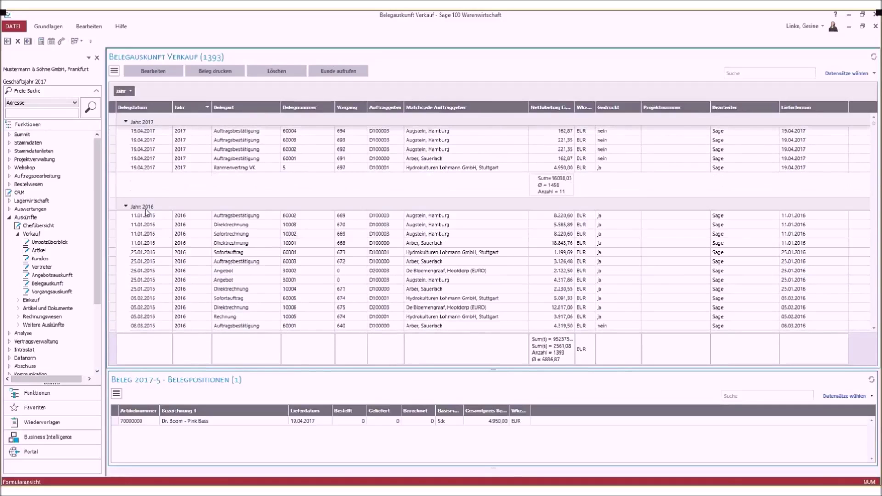
{"action": "scroll", "coordinate": [220, 303], "scroll_direction": "up", "scroll_amount": 2}
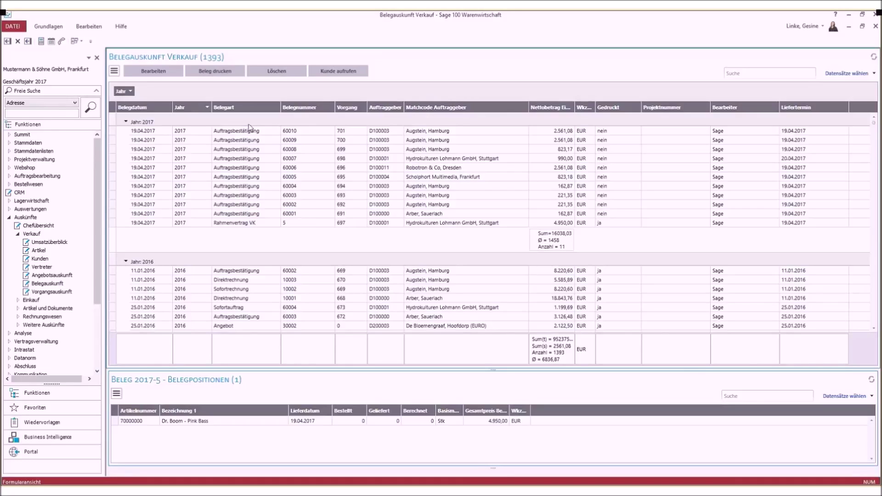
Add Belegart as a second grouping level below Jahr and return to the start of the list
{"action": "left_click_drag", "start_coordinate": [235, 108], "coordinate": [170, 91]}
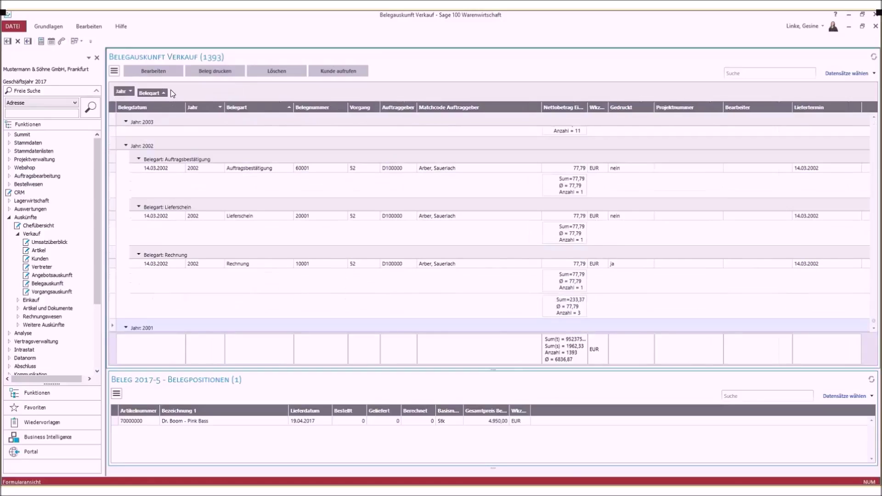
{"action": "left_click", "coordinate": [129, 123]}
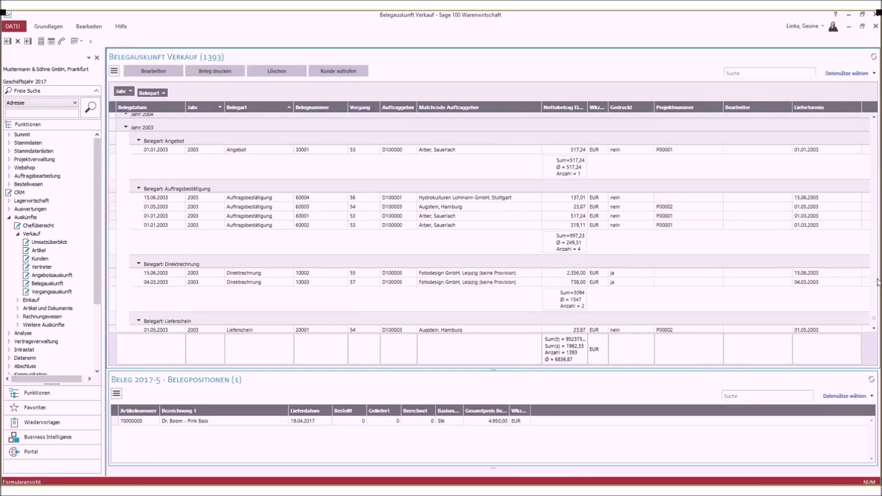
{"action": "scroll", "coordinate": [875, 282], "scroll_direction": "up", "scroll_amount": 3}
{"action": "left_click_drag", "start_coordinate": [875, 282], "coordinate": [874, 123]}
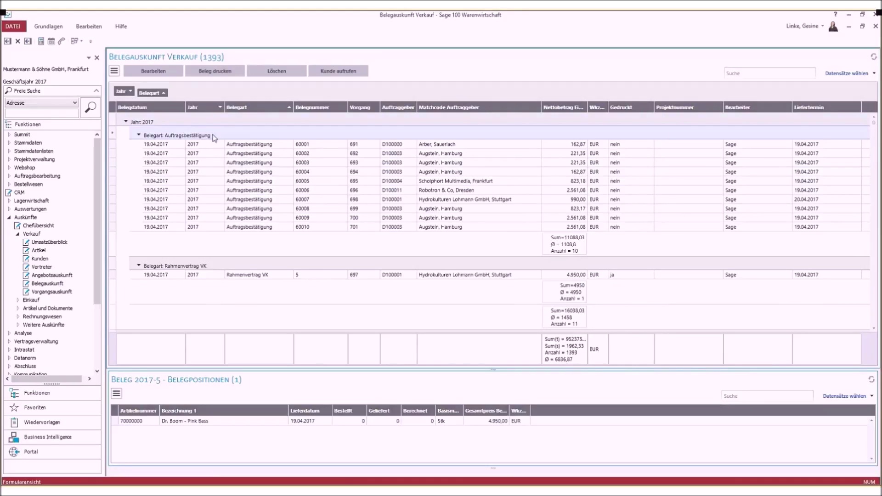
Remove Summe, Anzahl and Durchschnitt from the group summaries of the Nettobetrag column
{"action": "right_click", "coordinate": [570, 238]}
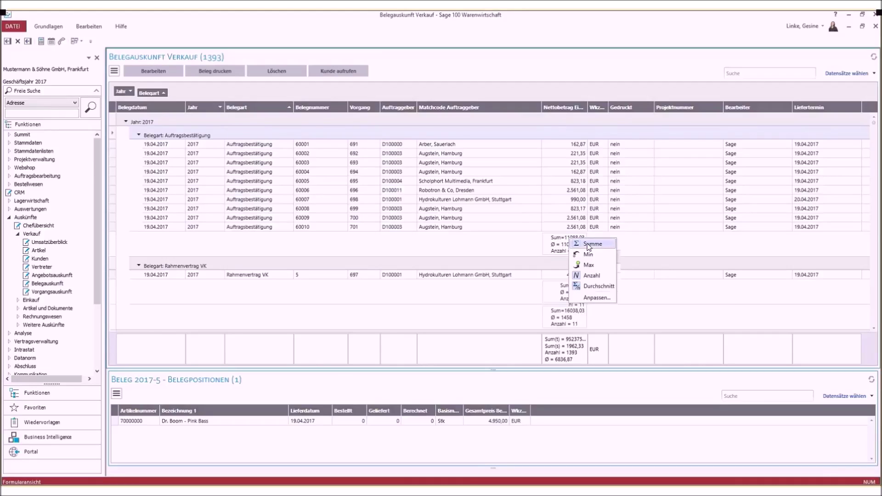
{"action": "left_click", "coordinate": [589, 244]}
{"action": "left_click", "coordinate": [590, 275]}
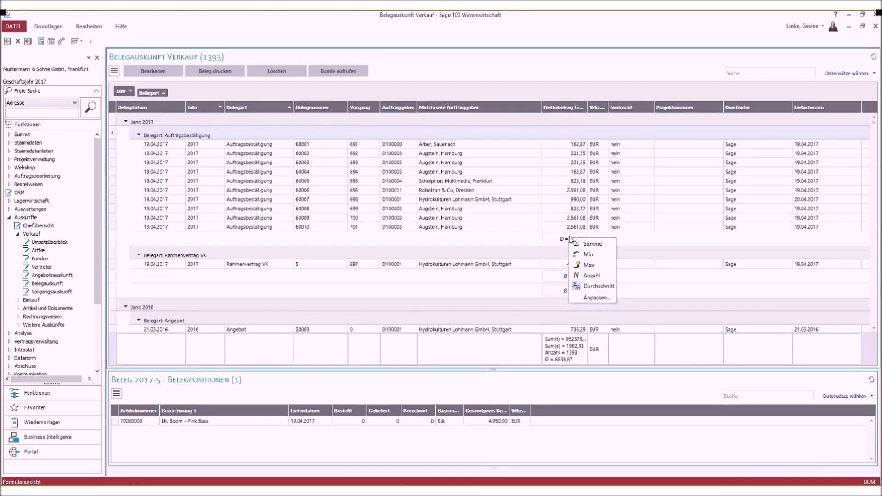
{"action": "left_click", "coordinate": [594, 288]}
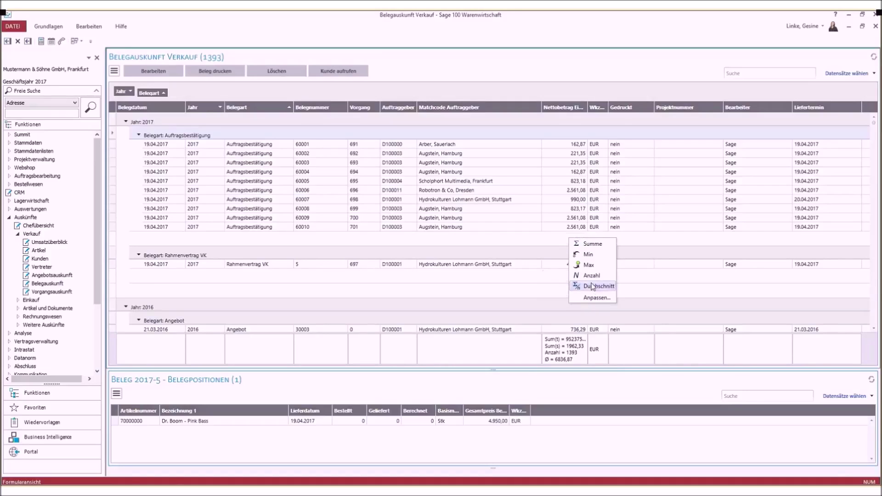
{"action": "left_click", "coordinate": [543, 236]}
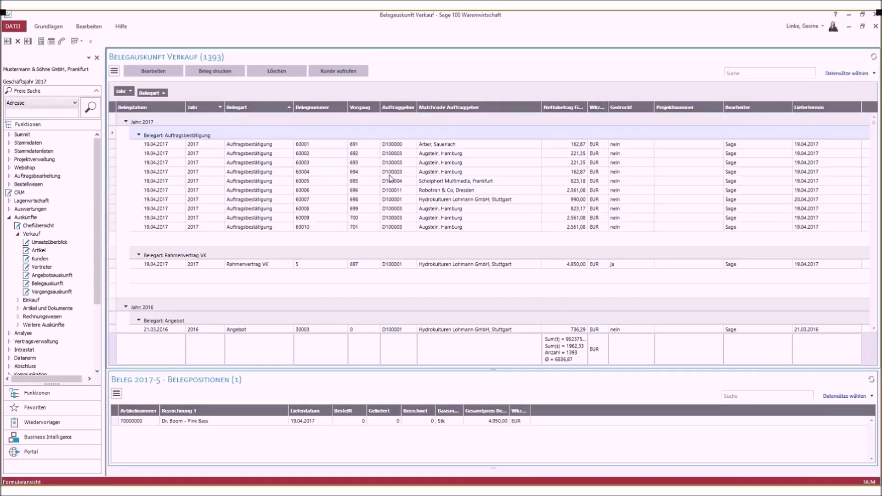
Replace the Belegart grouping with Auftraggeber below Jahr and select the 2017 document 60001
{"action": "left_click_drag", "start_coordinate": [398, 108], "coordinate": [339, 113]}
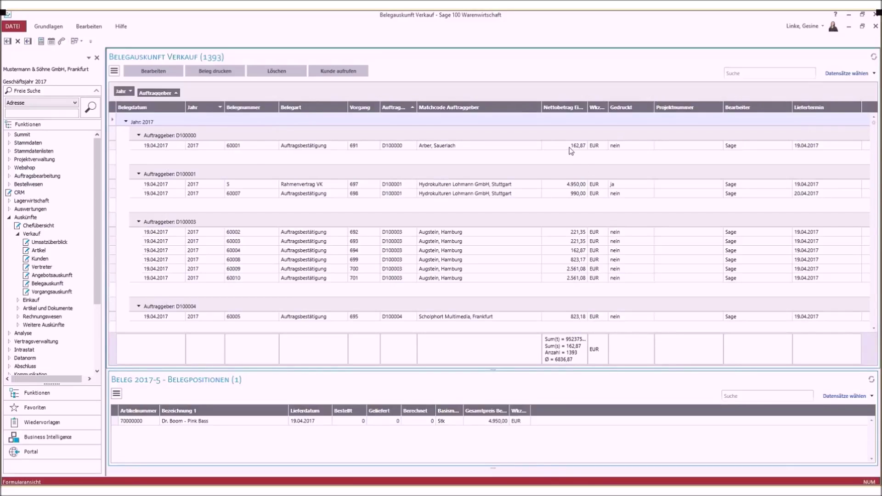
{"action": "left_click", "coordinate": [297, 147]}
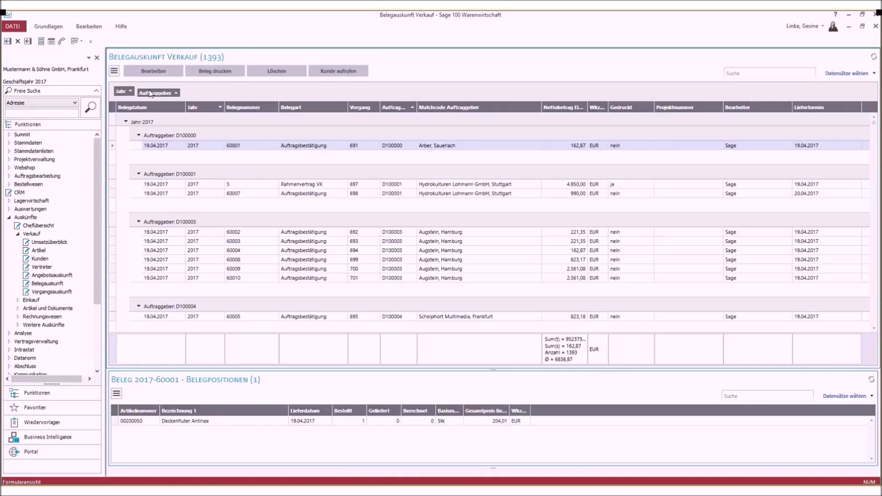
Remove the Auftraggeber and Jahr groupings, placing Auftraggeber between Belegdatum and Jahr, and show the filter row in the document list
{"action": "left_click_drag", "start_coordinate": [152, 95], "coordinate": [180, 107]}
{"action": "left_click_drag", "start_coordinate": [125, 93], "coordinate": [251, 101]}
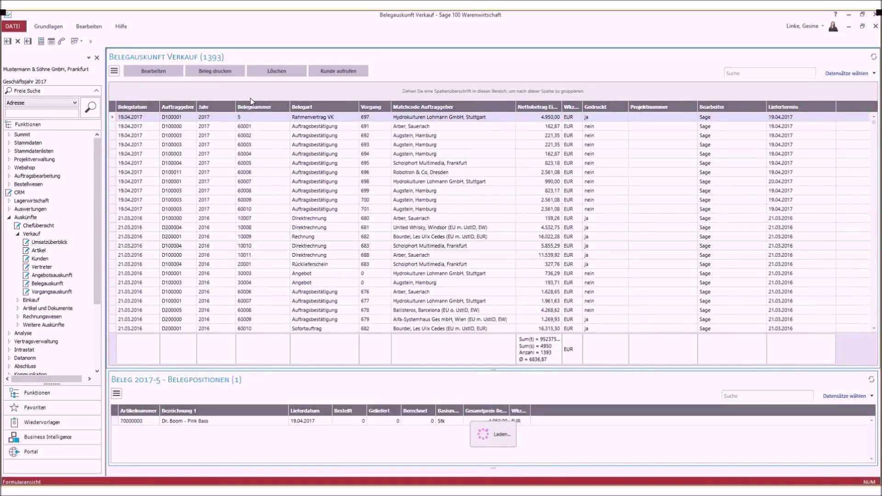
{"action": "left_click", "coordinate": [114, 71]}
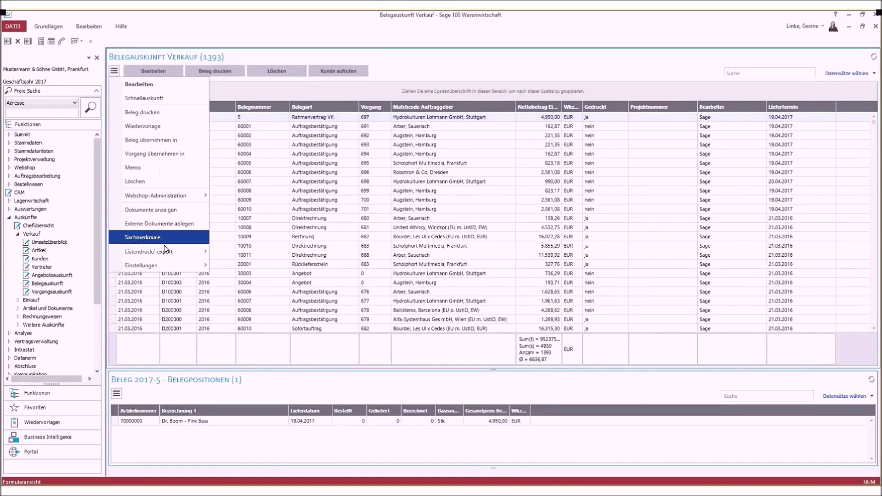
{"action": "mouse_move", "coordinate": [163, 271]}
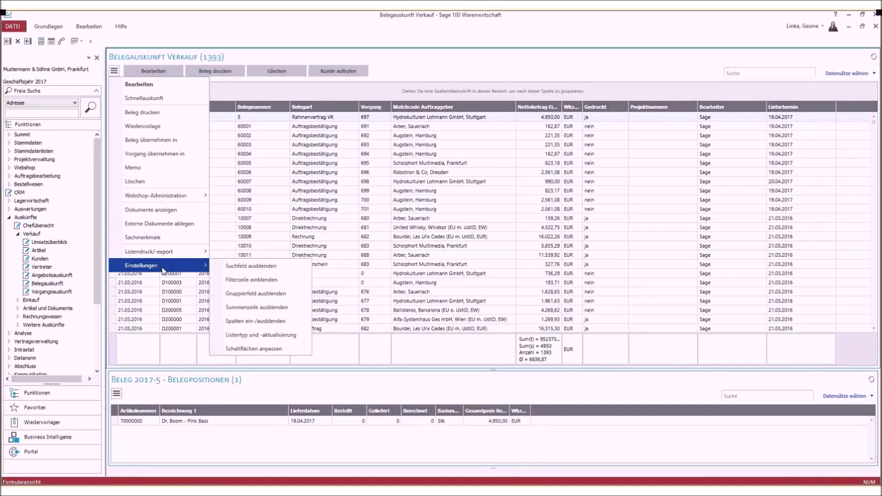
{"action": "left_click", "coordinate": [251, 279]}
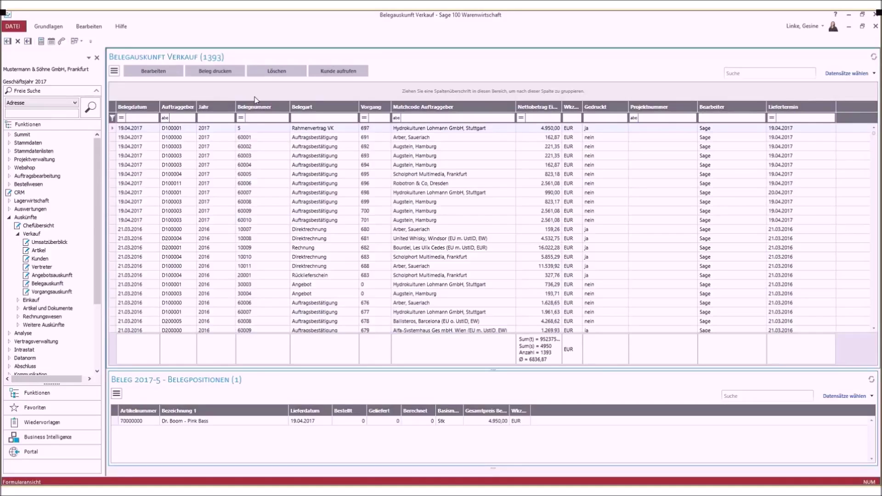
Filter the document list to a Nettobetrag greater than 1000
{"action": "left_click", "coordinate": [252, 119]}
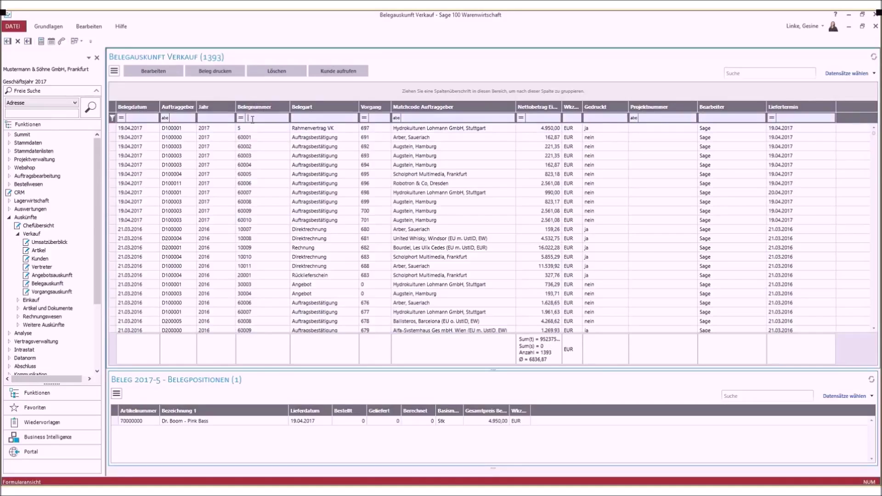
{"action": "left_click", "coordinate": [520, 120]}
{"action": "type", "text": "1000"}
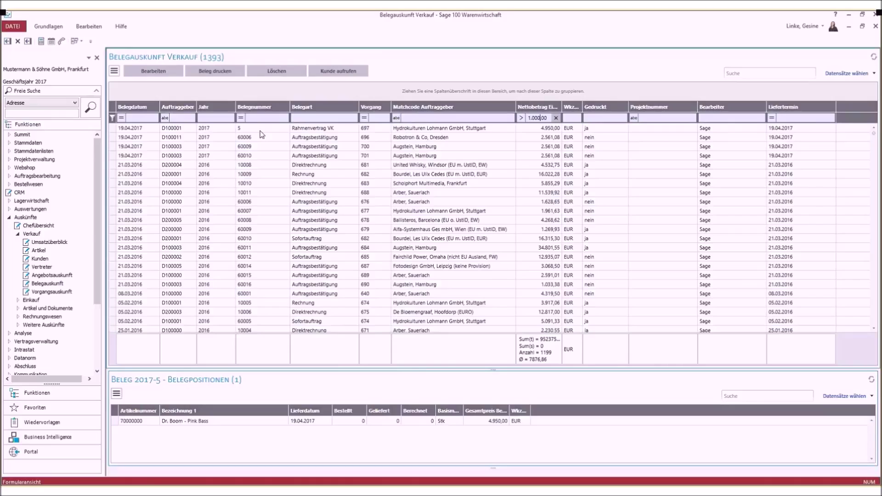
Filter the Belegart column to Auftragsbestätigung
{"action": "left_click", "coordinate": [322, 118]}
{"action": "left_click", "coordinate": [297, 169]}
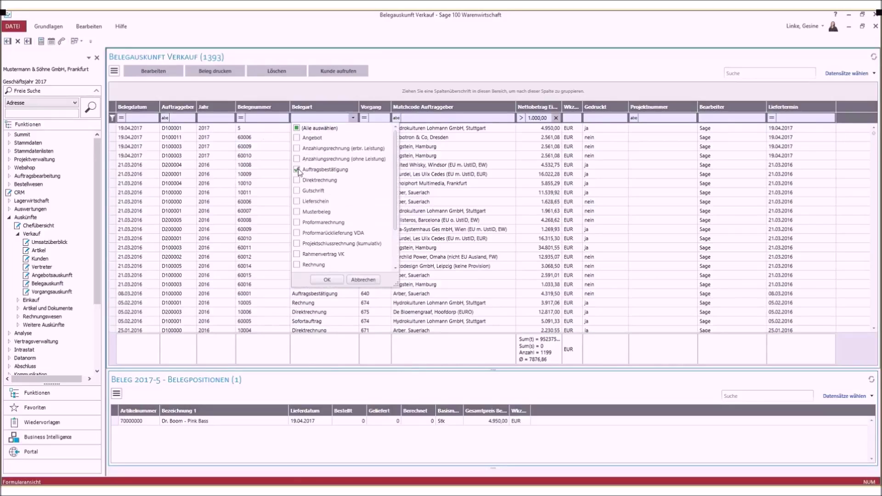
{"action": "left_click", "coordinate": [327, 279]}
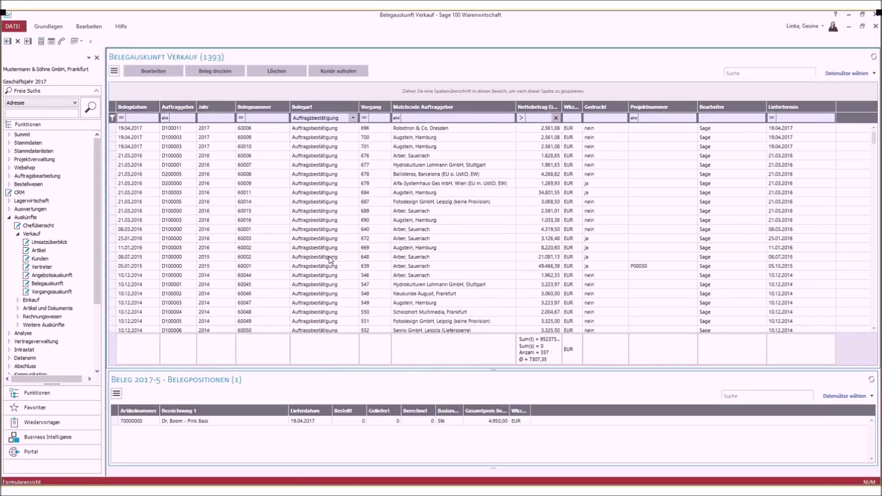
Filter the Jahr column to the years 2017, 2016 and 2015
{"action": "left_click", "coordinate": [229, 118]}
{"action": "left_click", "coordinate": [203, 137]}
{"action": "left_click", "coordinate": [203, 148]}
{"action": "left_click", "coordinate": [203, 158]}
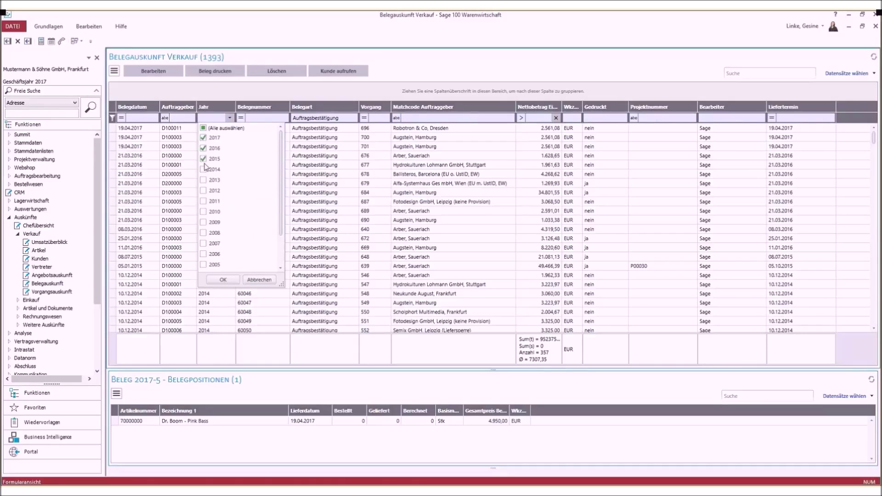
{"action": "left_click", "coordinate": [221, 280]}
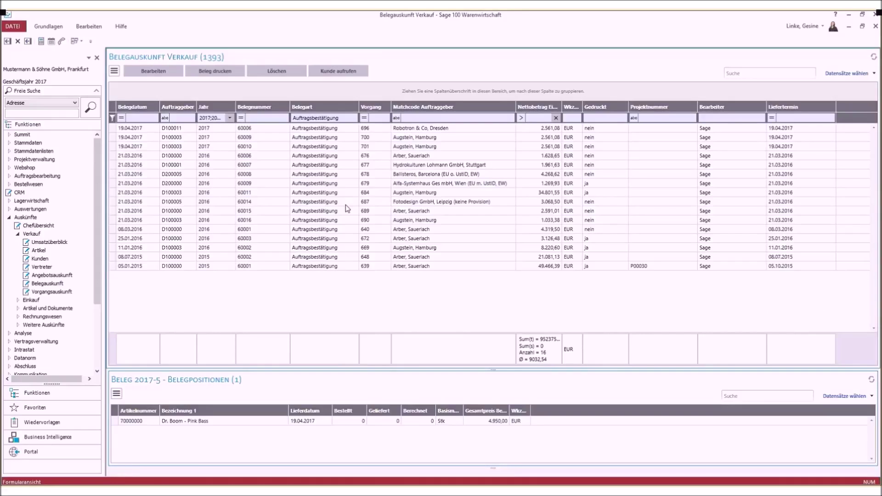
Remove Anzahl and Durchschnitt from the summary row of the Nettobetrag column
{"action": "right_click", "coordinate": [534, 345]}
{"action": "left_click", "coordinate": [556, 379]}
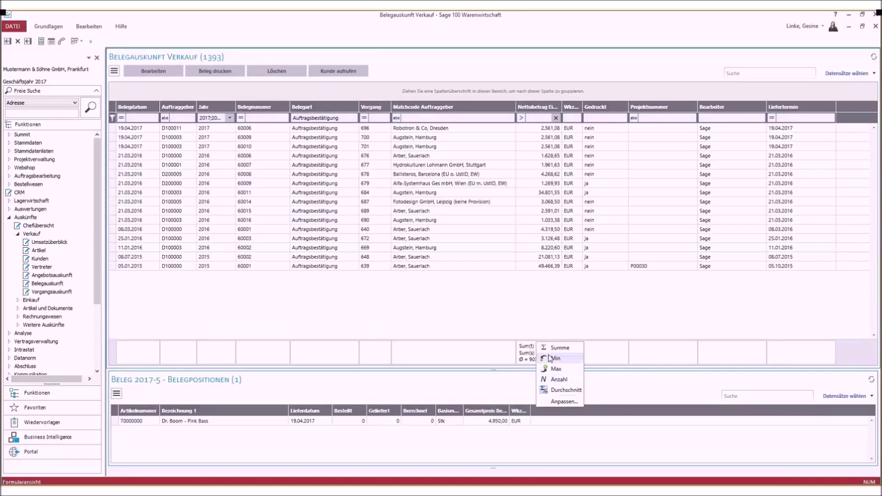
{"action": "left_click", "coordinate": [554, 388]}
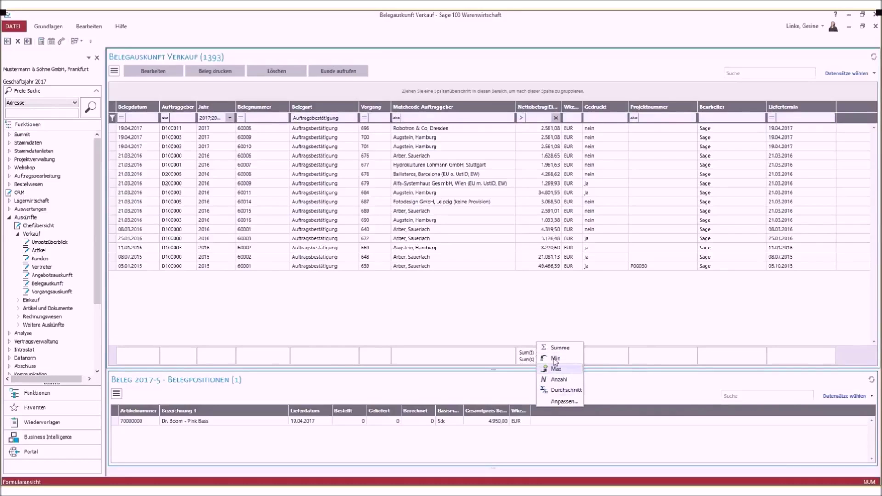
{"action": "left_click", "coordinate": [549, 325]}
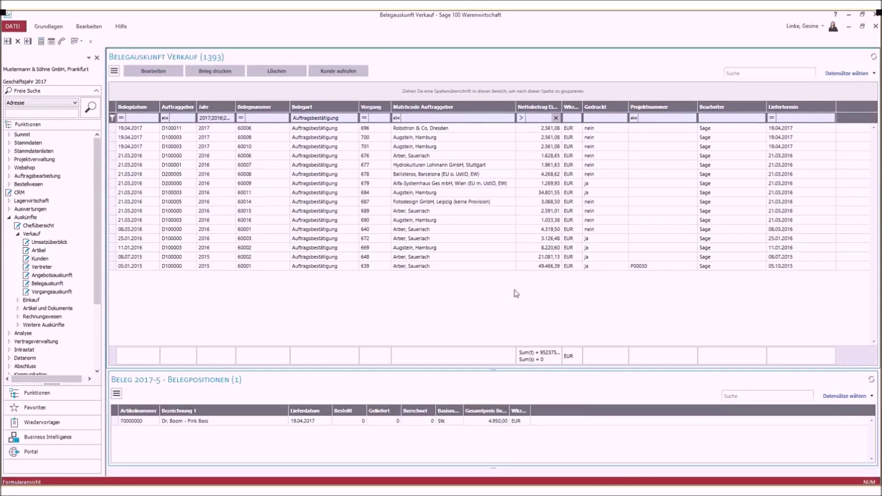
Define a record filter criterion for the document list with Bearbeiter set to Sage
{"action": "left_click", "coordinate": [868, 74]}
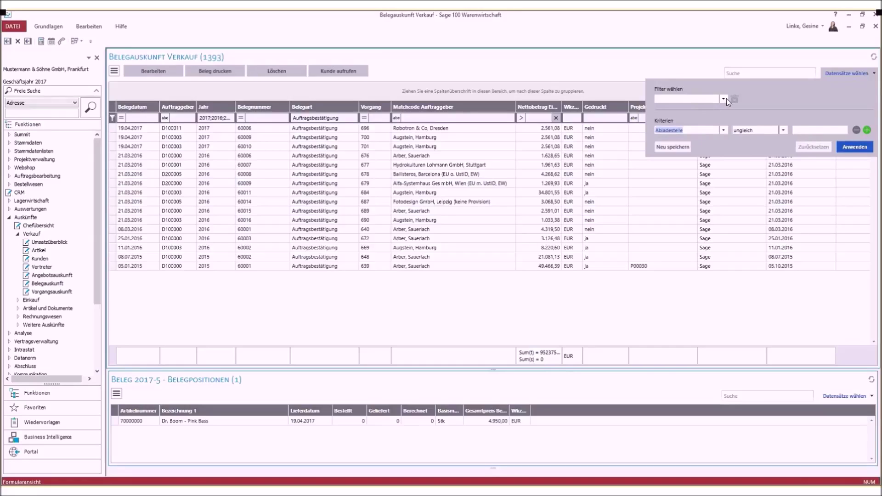
{"action": "left_click", "coordinate": [722, 131]}
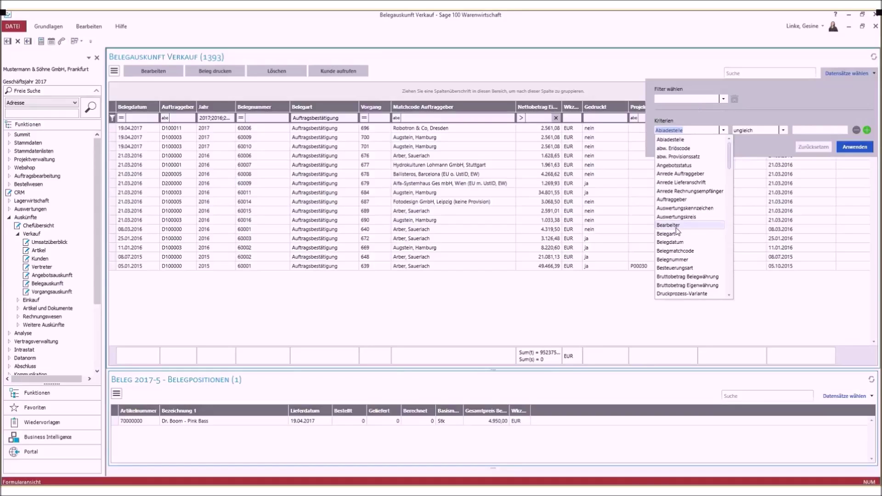
{"action": "left_click", "coordinate": [675, 226]}
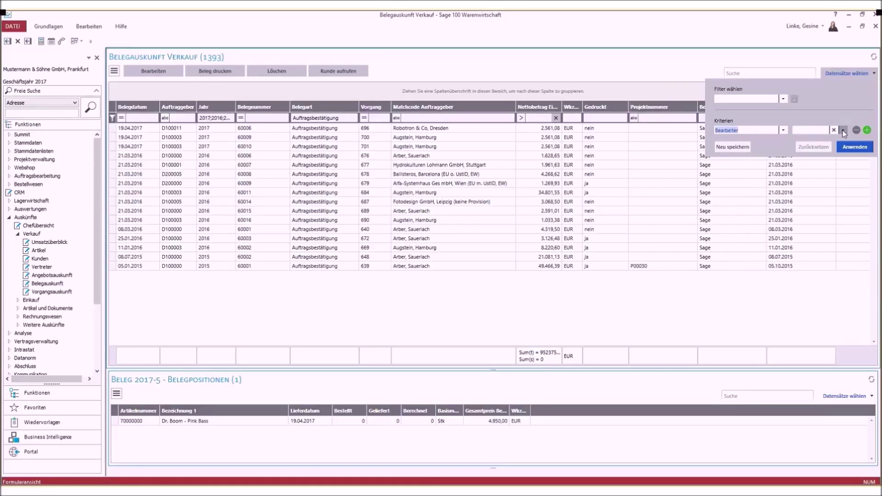
{"action": "left_click", "coordinate": [844, 131]}
{"action": "left_click", "coordinate": [728, 160]}
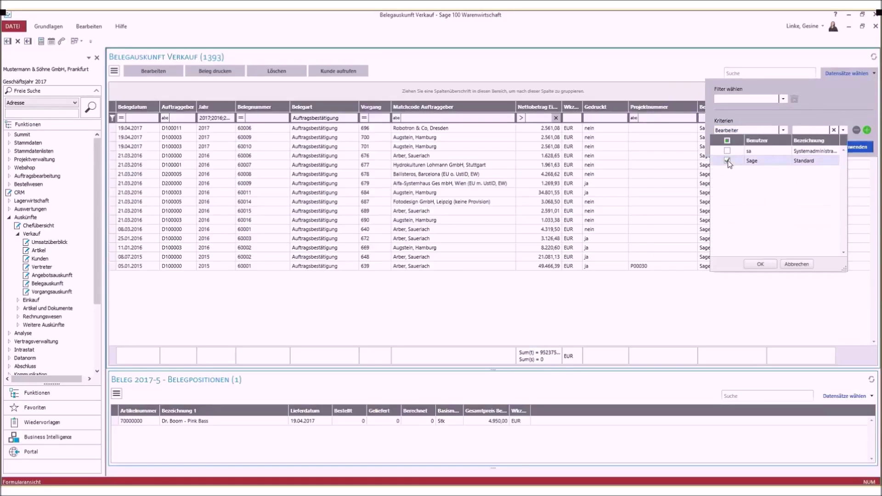
{"action": "left_click", "coordinate": [758, 265]}
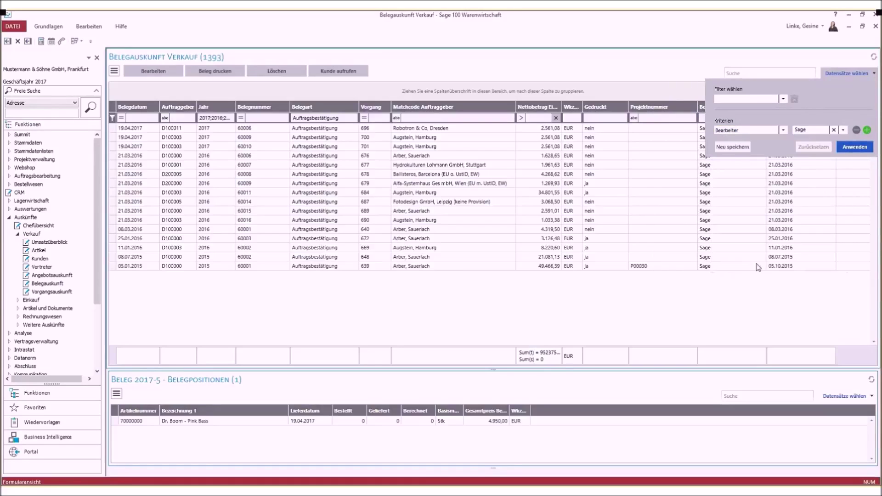
Save the criterion as a new filter named "Sage Bearbeiter" and apply it to the document list
{"action": "left_click", "coordinate": [732, 147]}
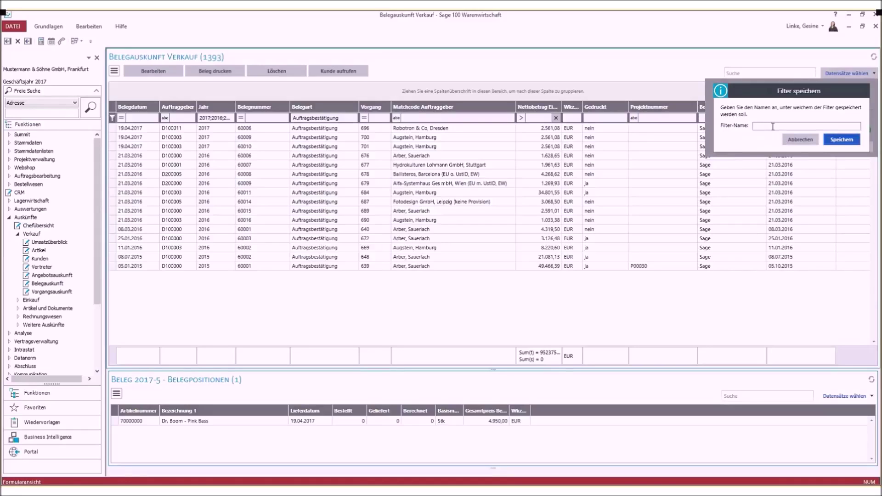
{"action": "type", "text": "Sage Bearbeiter"}
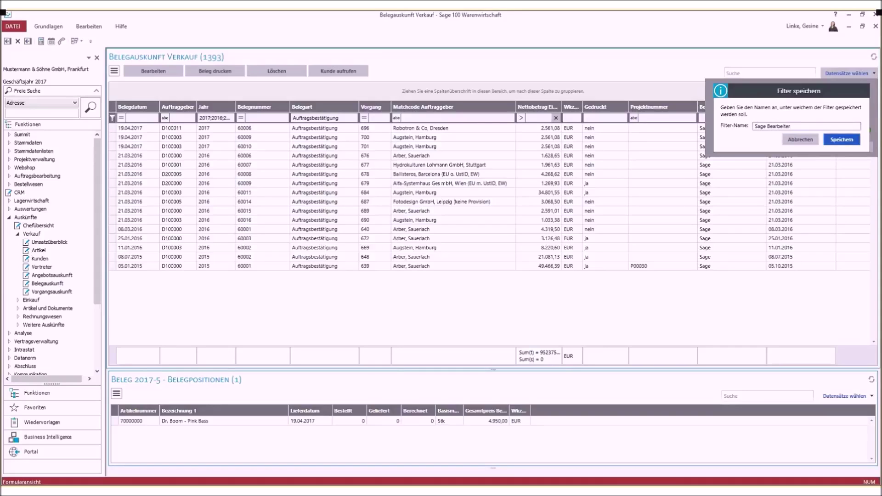
{"action": "left_click", "coordinate": [842, 139]}
{"action": "left_click", "coordinate": [854, 147]}
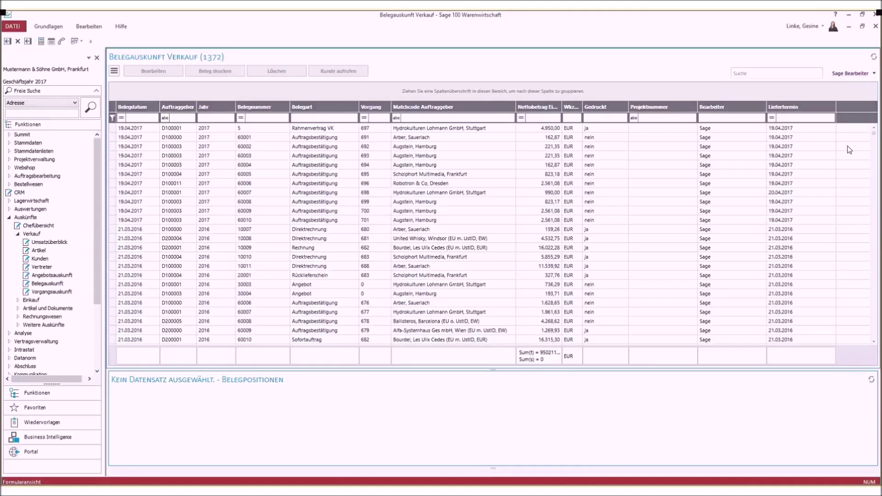
{"action": "left_click", "coordinate": [862, 78]}
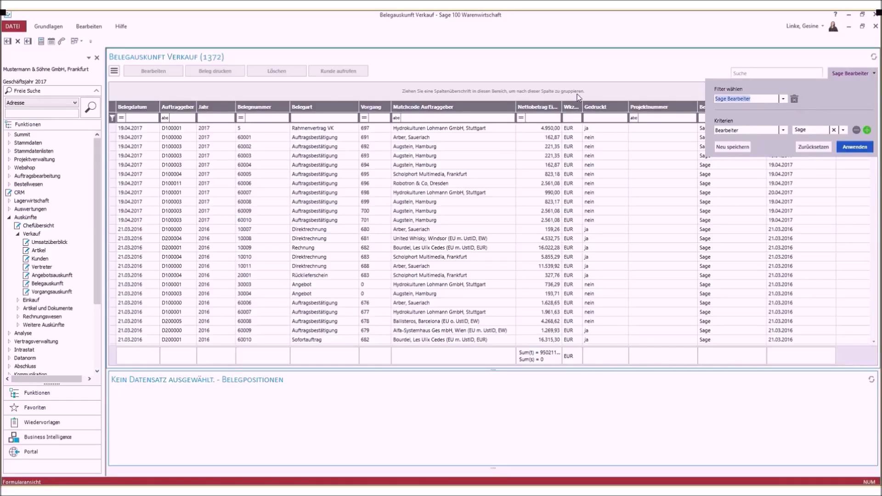
{"action": "left_click", "coordinate": [561, 85]}
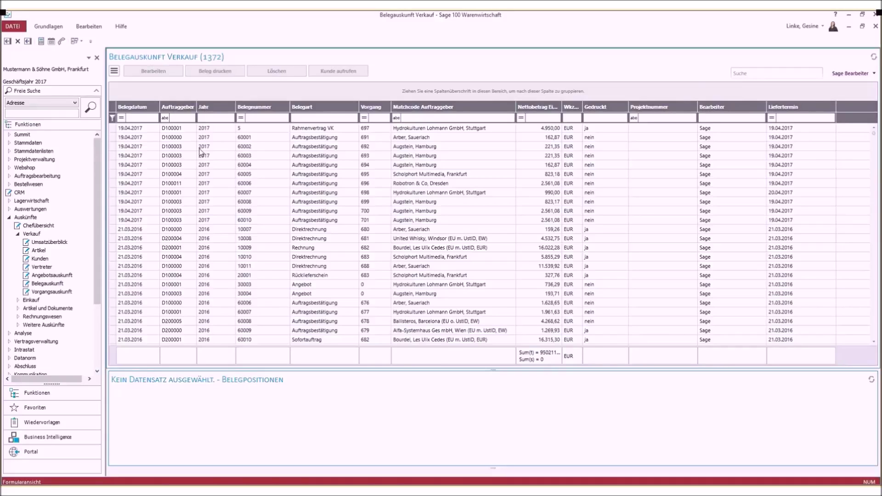
Sort the document list by Jahr in descending order and, within each year, by Nettobetrag in ascending order
{"action": "left_click", "coordinate": [222, 109]}
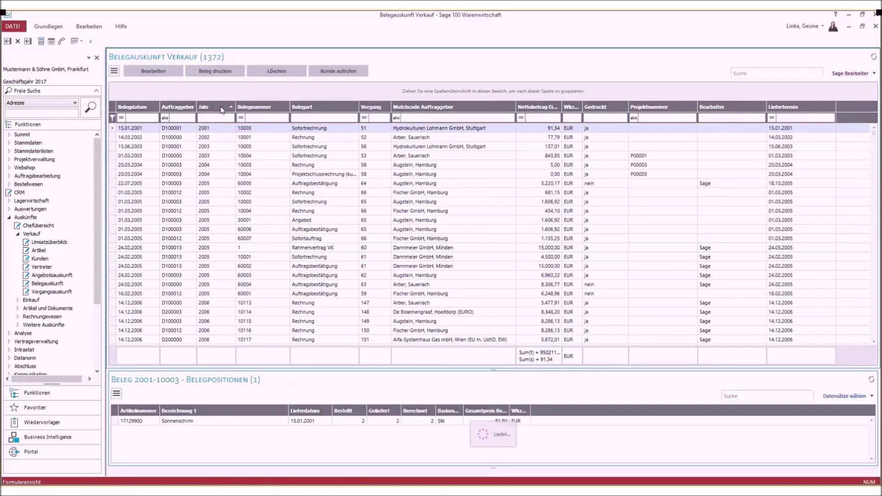
{"action": "left_click", "coordinate": [222, 108]}
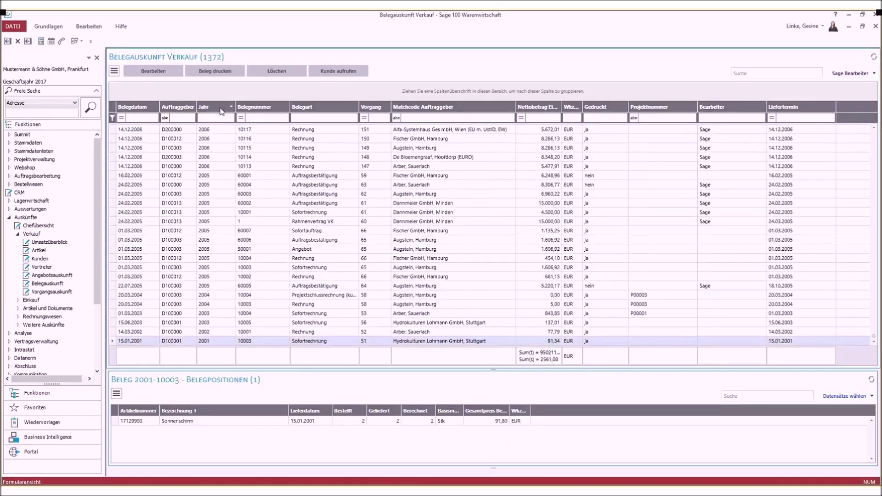
{"action": "left_click", "coordinate": [540, 108], "text": "shift"}
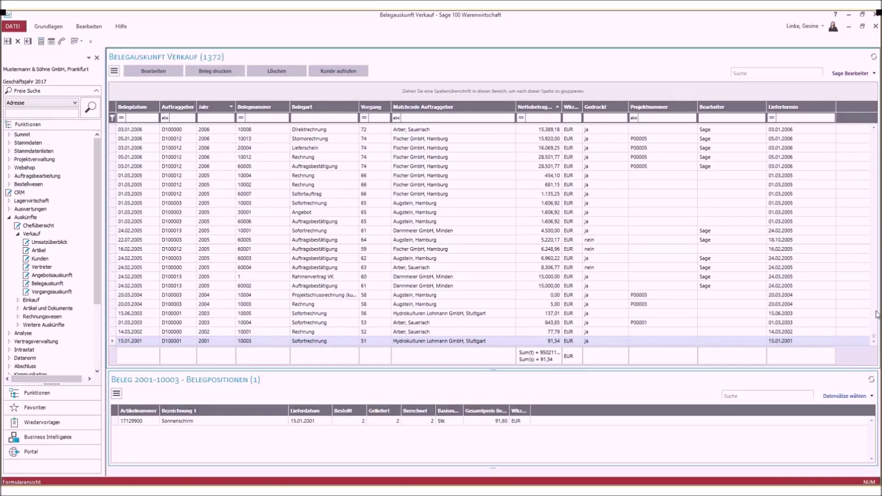
{"action": "left_click_drag", "start_coordinate": [876, 315], "coordinate": [876, 127]}
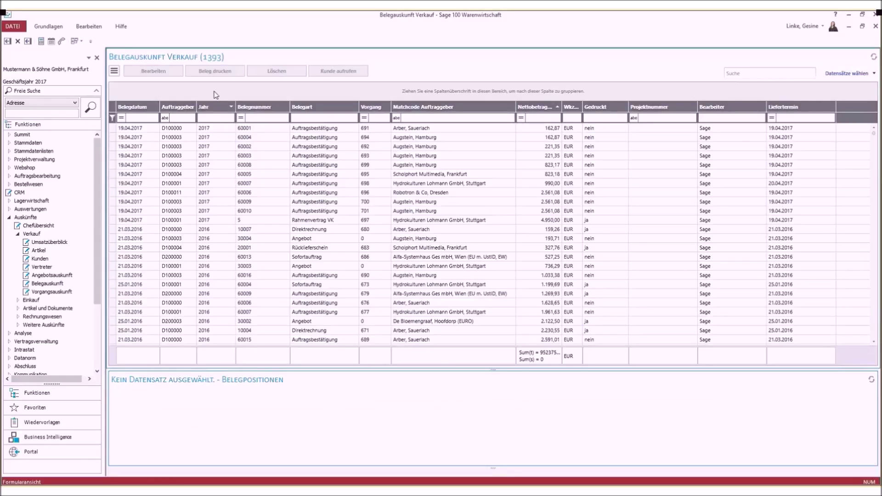
Search the document list for a Belegnummer combined with the term "arber"
{"action": "left_click", "coordinate": [757, 72]}
{"action": "type", "text": "60003"}
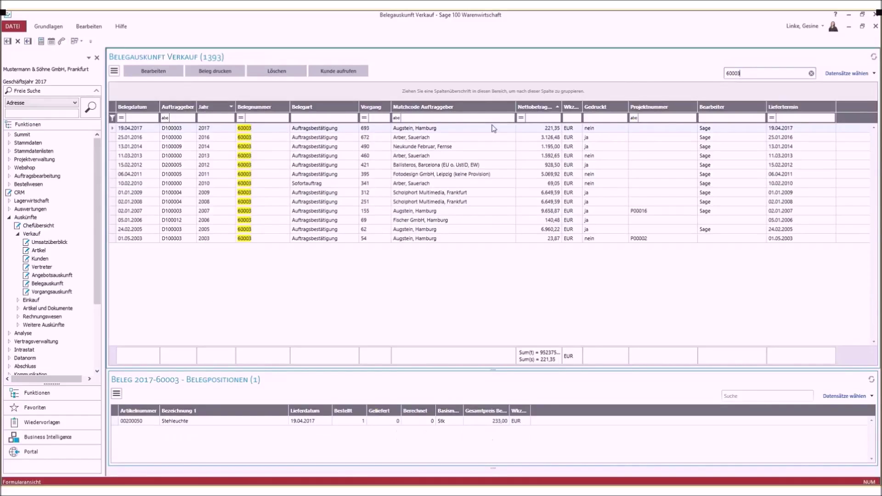
{"action": "left_click", "coordinate": [779, 75]}
{"action": "type", "text": "arber"}
{"action": "key", "text": "Return"}
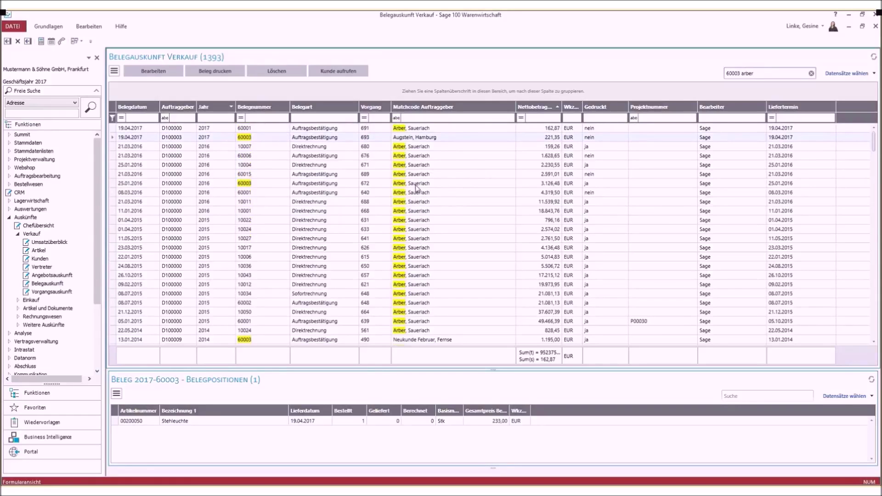
Select Arber's 2016 Auftragsbestätigung with the matching Belegnummer and extend the document search with "2016"
{"action": "left_click", "coordinate": [408, 184]}
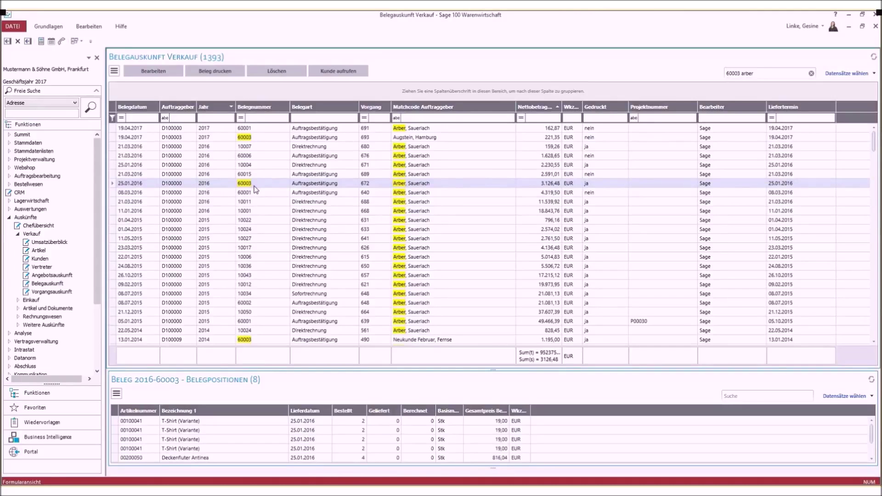
{"action": "left_click", "coordinate": [783, 72]}
{"action": "type", "text": "2016"}
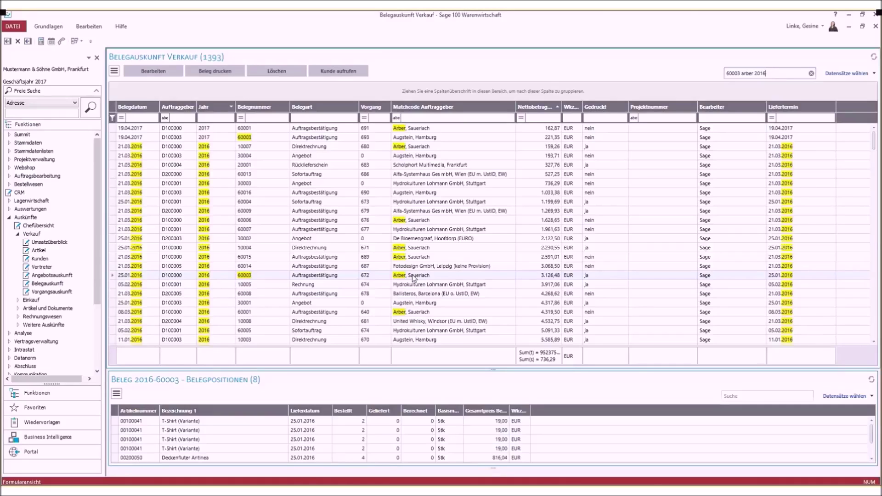
Search the Belegpositionen of the selected document for "antin"
{"action": "left_click", "coordinate": [751, 399]}
{"action": "type", "text": "anti"}
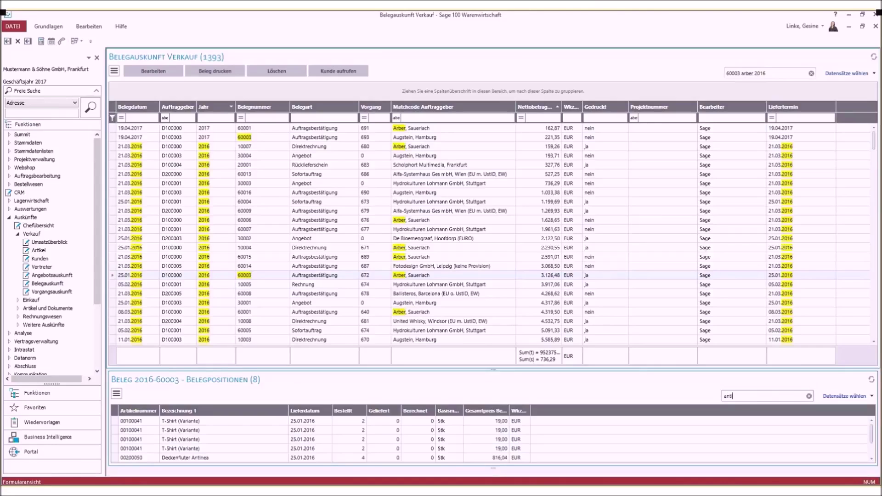
{"action": "type", "text": "n"}
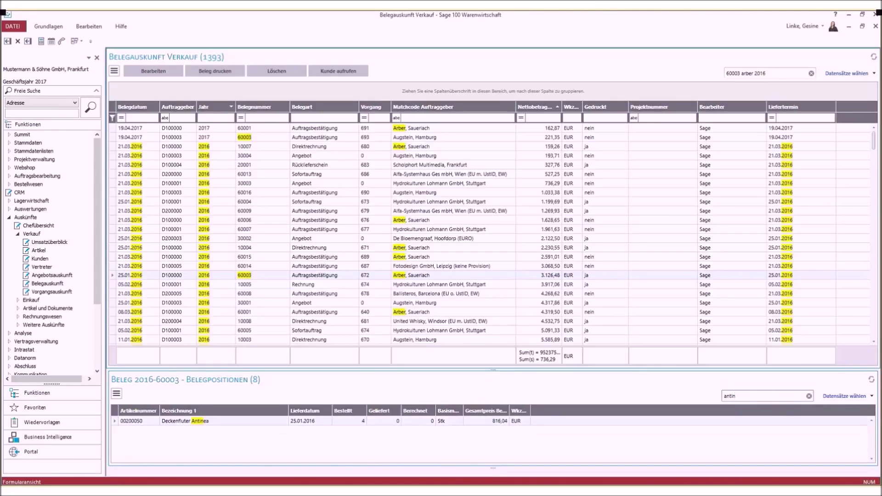